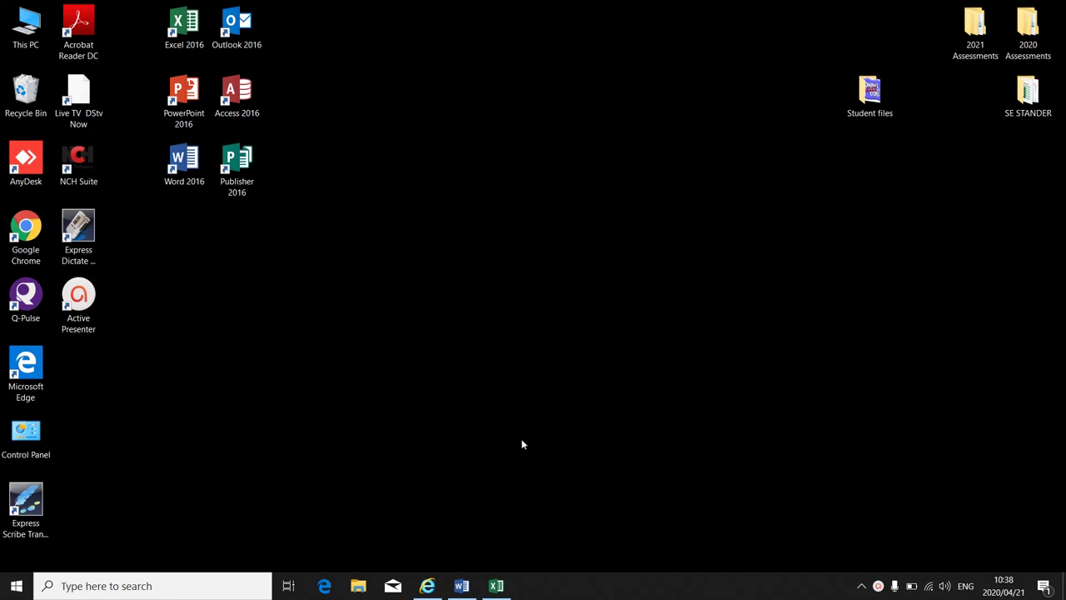
Restore the Costing workbook window showing the cigarette price table
{"action": "left_click", "coordinate": [497, 586]}
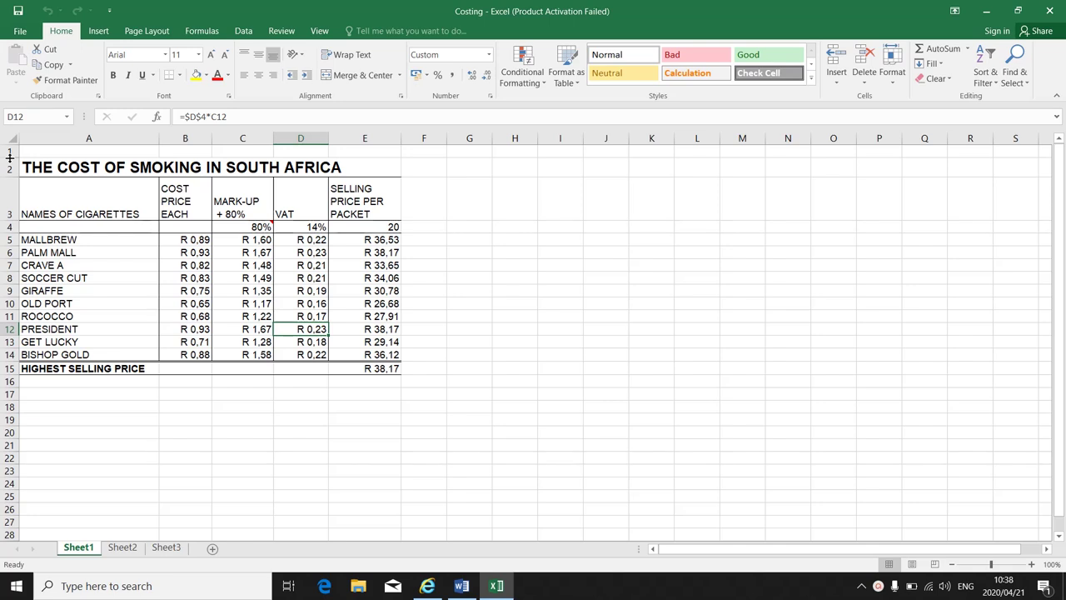
Drag row 1's lower boundary down to leave empty space above the title
{"action": "left_click_drag", "start_coordinate": [9, 156], "coordinate": [16, 204]}
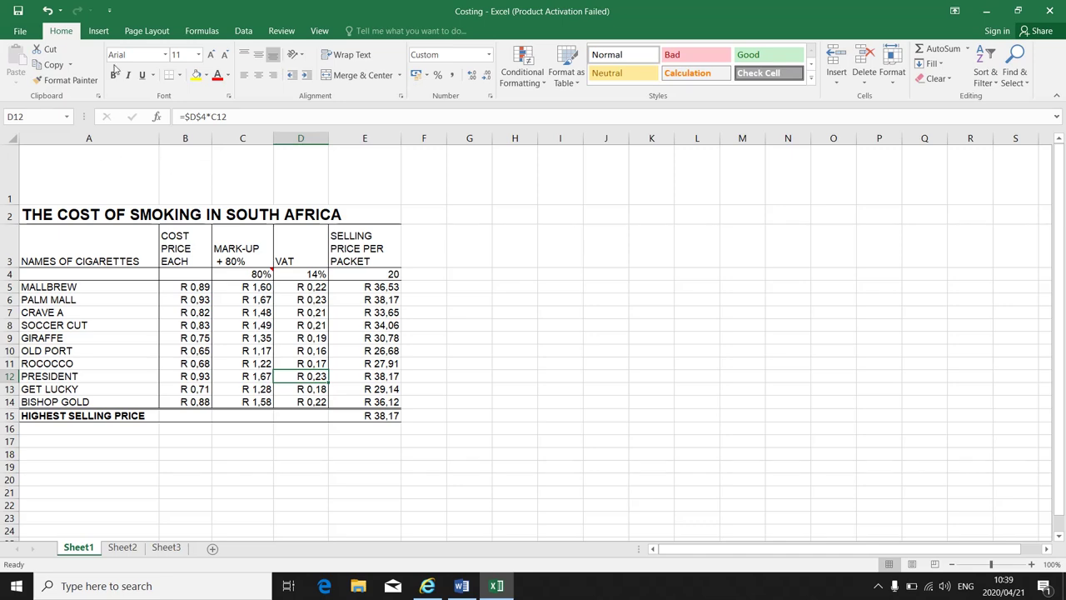
Insert the Banner image from Desktop > Student files into the Costing sheet
{"action": "left_click", "coordinate": [108, 30]}
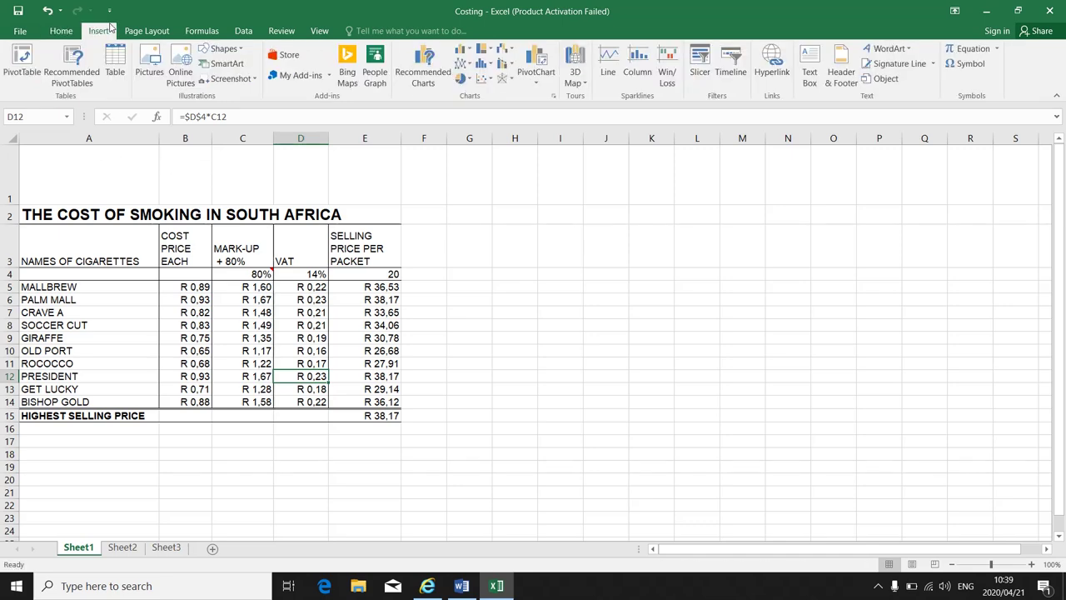
{"action": "left_click", "coordinate": [150, 73]}
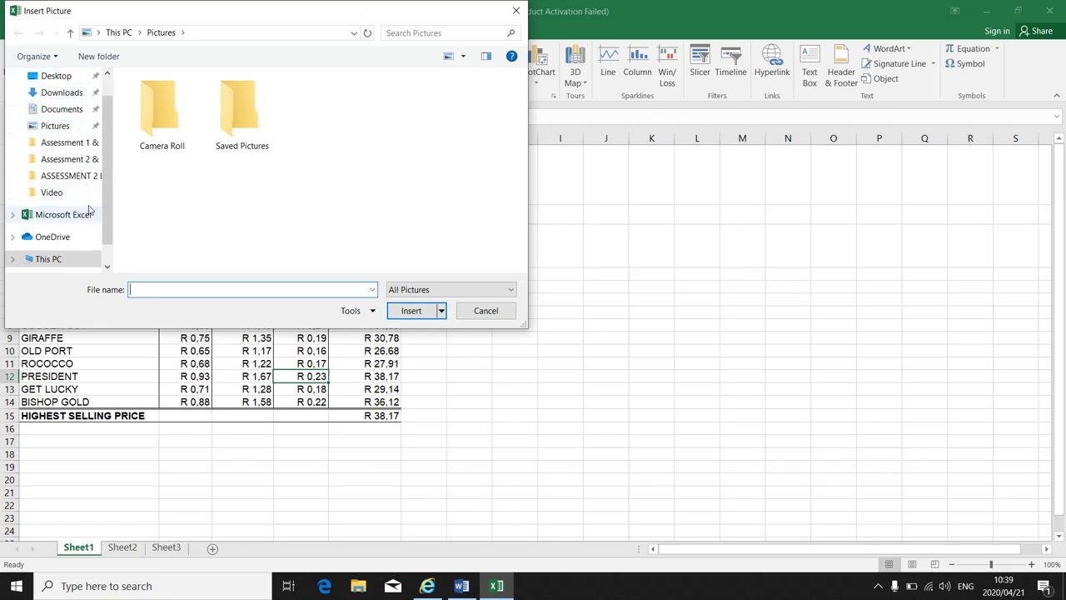
{"action": "scroll", "coordinate": [109, 150], "scroll_direction": "up", "scroll_amount": 1}
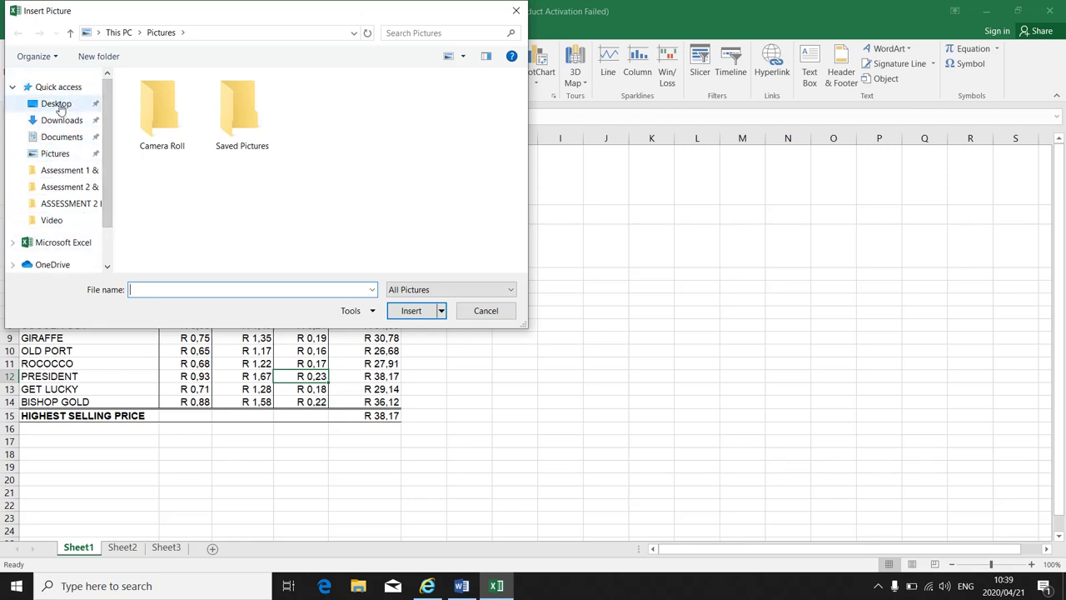
{"action": "left_click", "coordinate": [58, 107]}
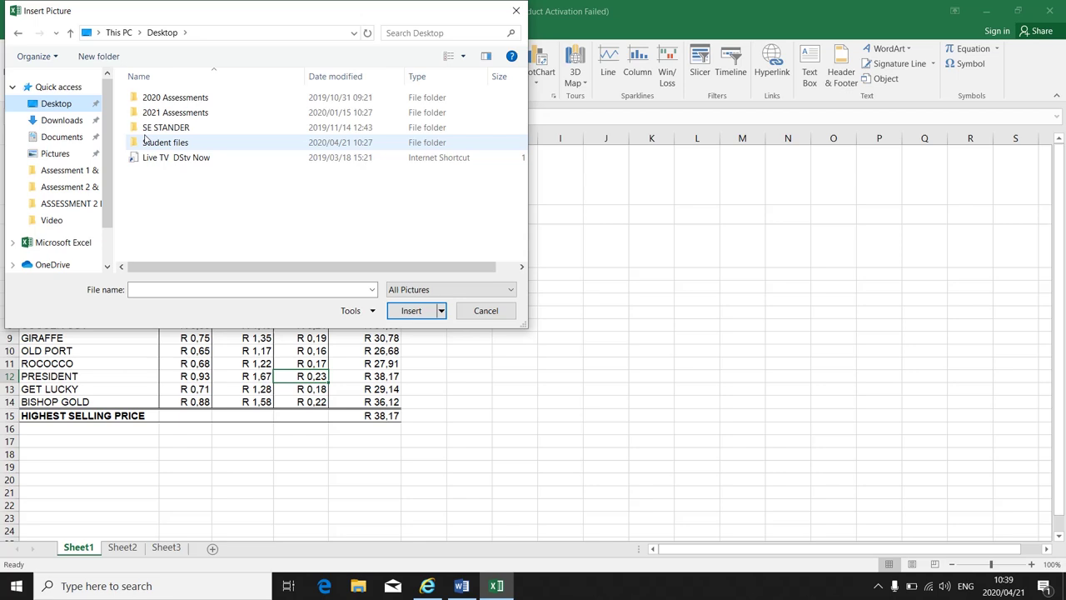
{"action": "double_click", "coordinate": [152, 148]}
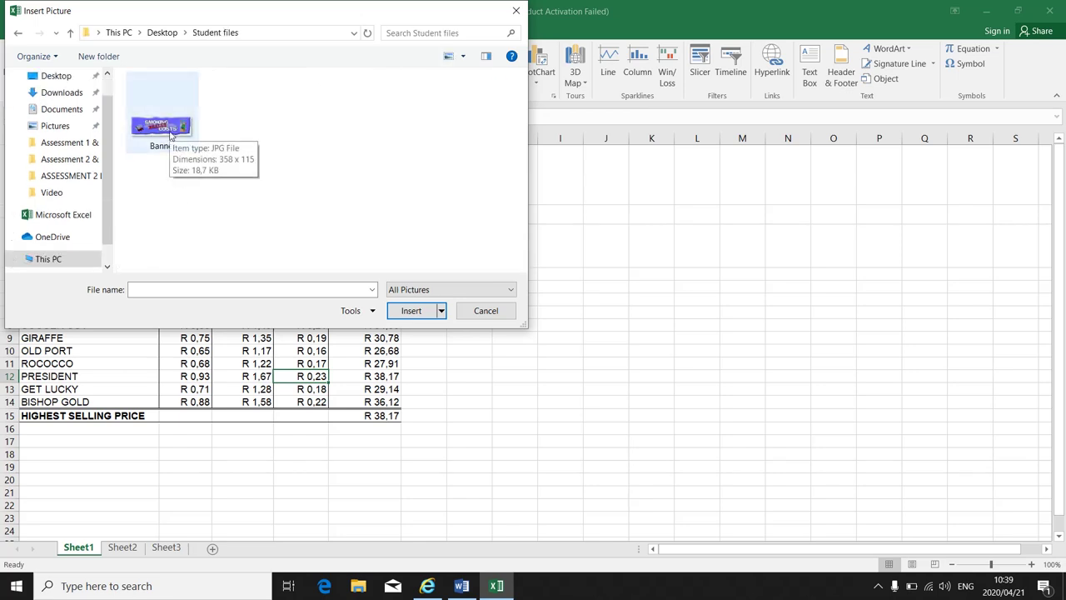
{"action": "left_click", "coordinate": [170, 135]}
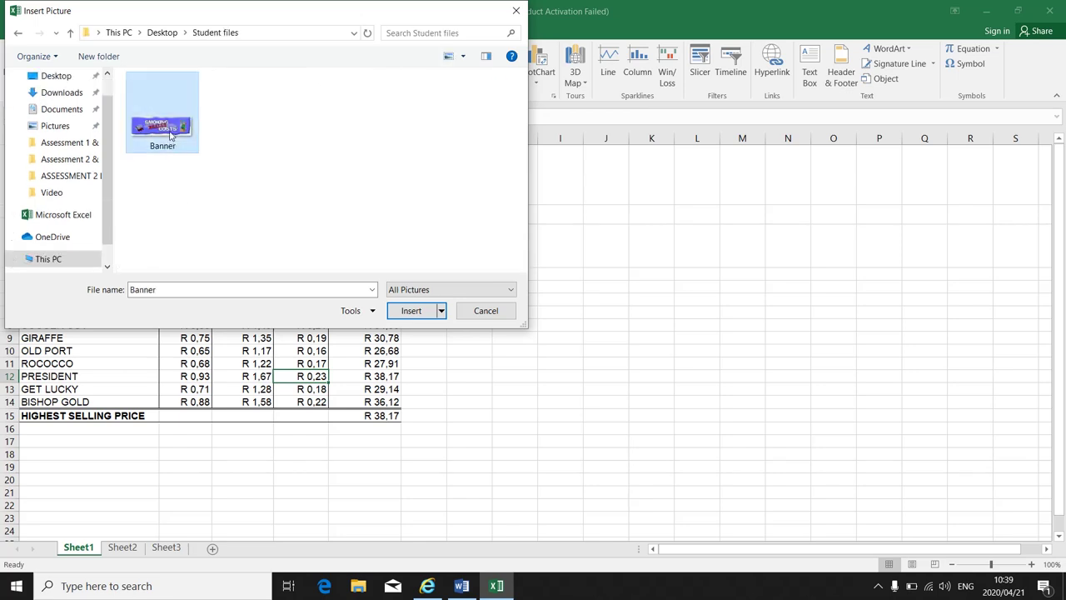
{"action": "left_click", "coordinate": [404, 312]}
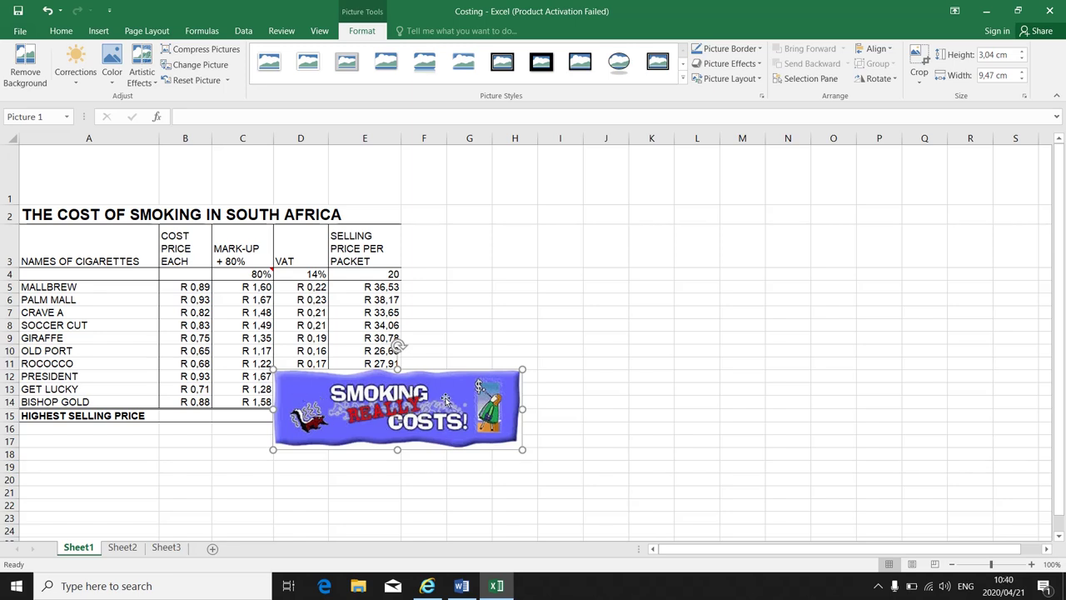
Zoom in and shrink the banner picture to about 1.75 × 5.46 cm
{"action": "left_click_drag", "start_coordinate": [446, 401], "coordinate": [589, 269]}
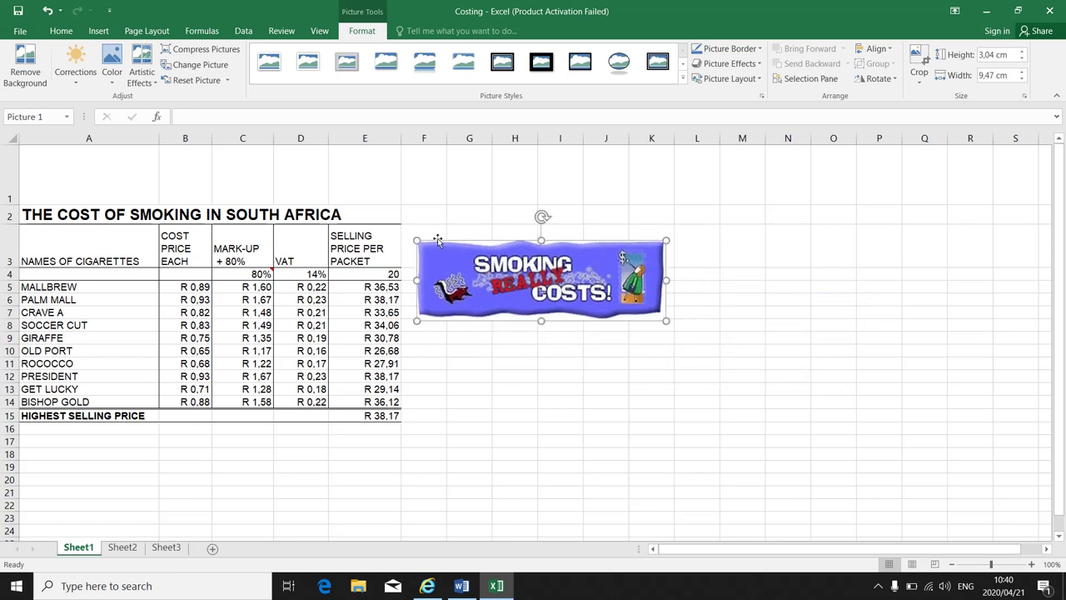
{"action": "left_click", "coordinate": [1031, 564]}
{"action": "left_click", "coordinate": [1031, 564]}
{"action": "left_click", "coordinate": [1031, 564]}
{"action": "scroll", "coordinate": [752, 390], "scroll_direction": "up", "scroll_amount": 1}
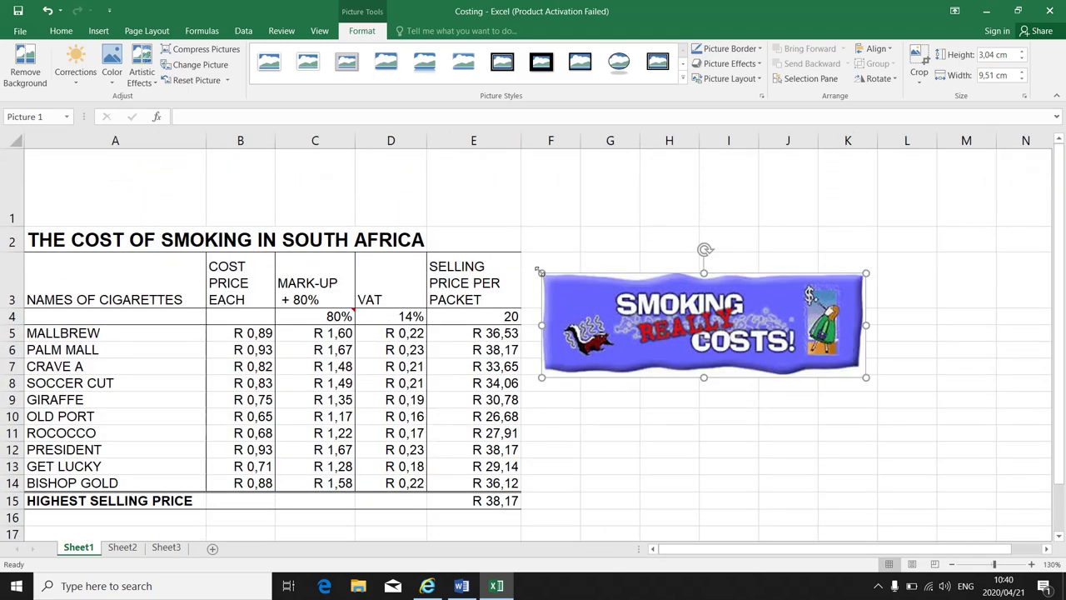
{"action": "left_click_drag", "start_coordinate": [539, 270], "coordinate": [636, 304]}
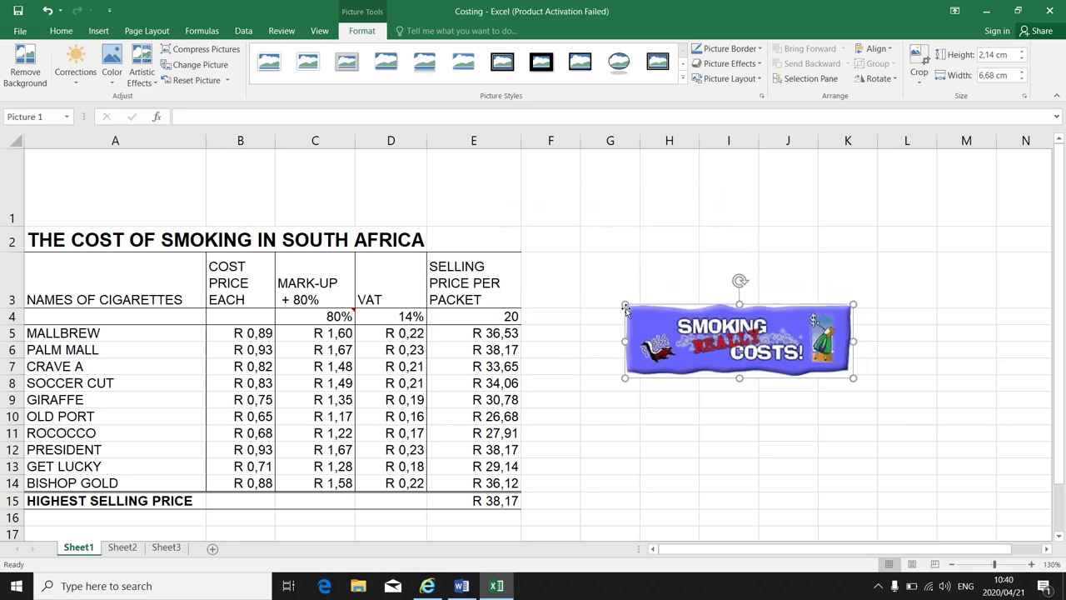
{"action": "left_click_drag", "start_coordinate": [625, 303], "coordinate": [666, 318]}
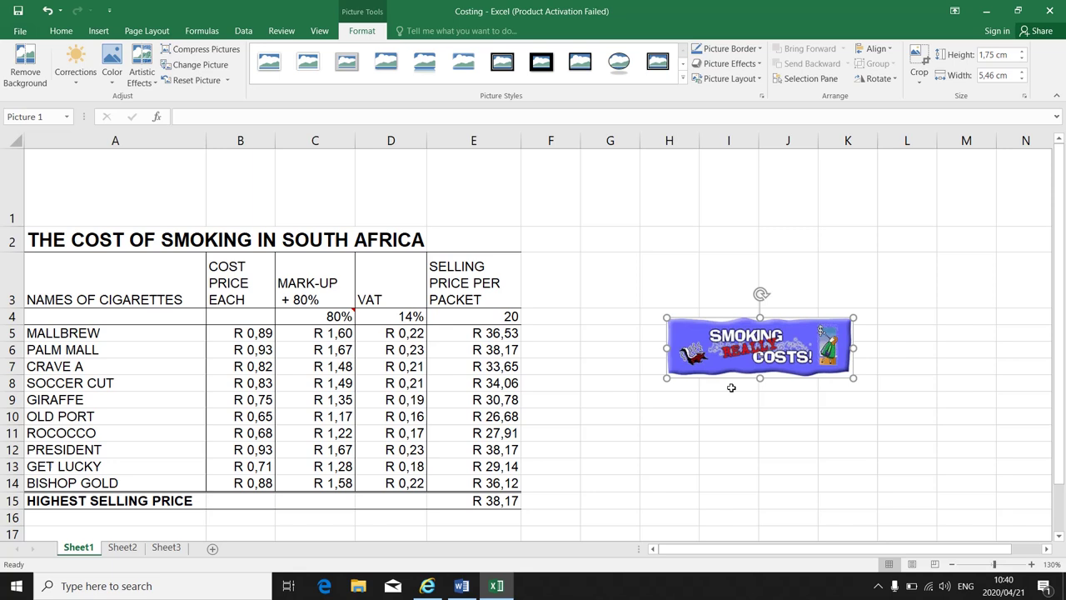
Position the banner in row 1's corner and stretch it across to column E, filling the row
{"action": "left_click_drag", "start_coordinate": [759, 352], "coordinate": [131, 188]}
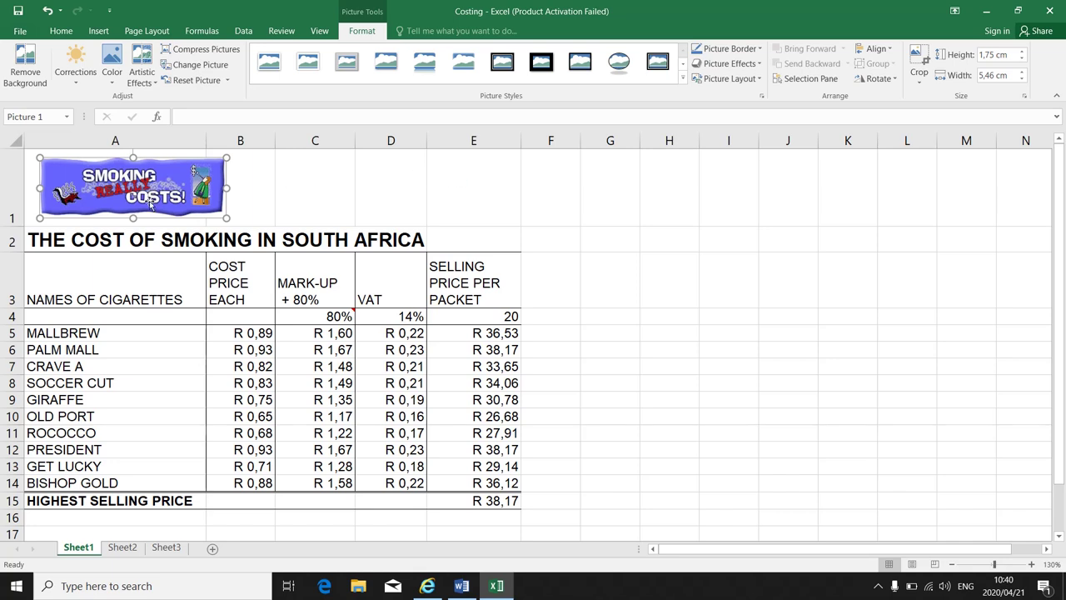
{"action": "left_click_drag", "start_coordinate": [125, 183], "coordinate": [115, 177]}
{"action": "left_click_drag", "start_coordinate": [216, 182], "coordinate": [522, 204]}
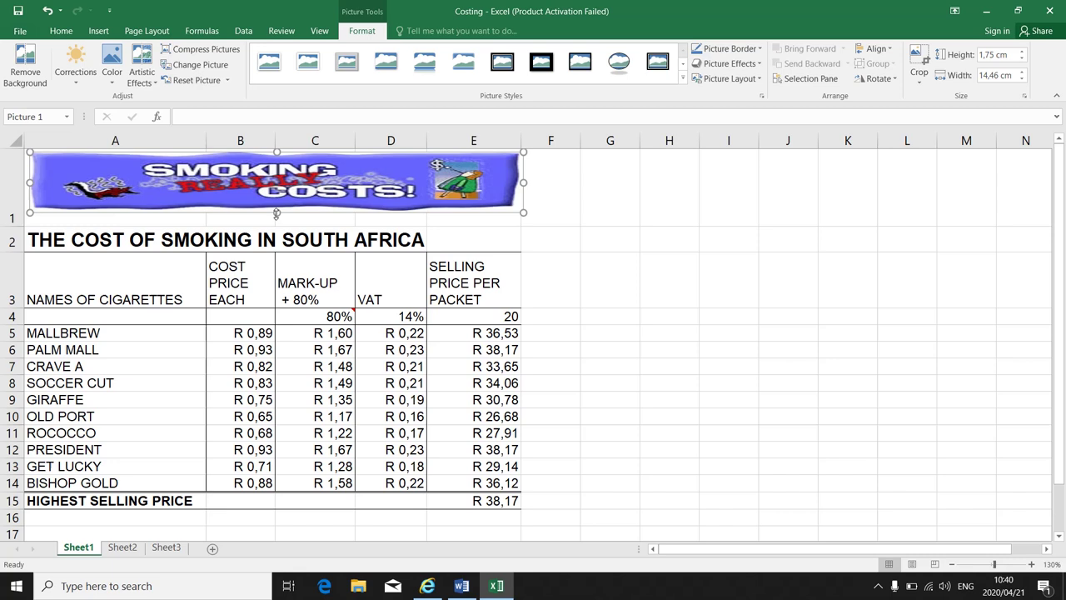
{"action": "left_click_drag", "start_coordinate": [277, 213], "coordinate": [277, 226]}
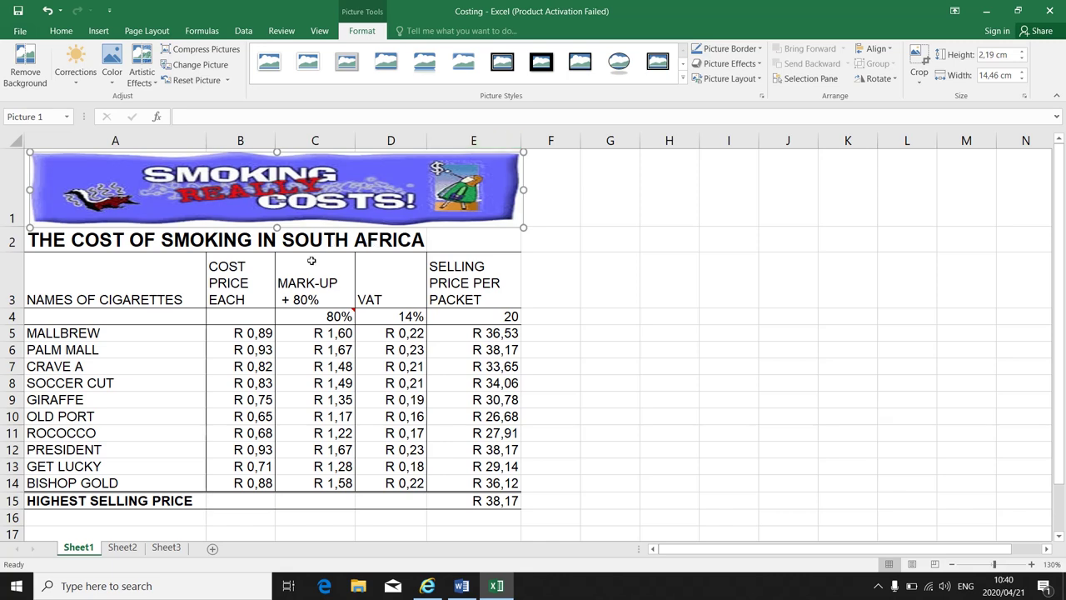
Adjust the height of row 3 holding the table's column headings
{"action": "left_click", "coordinate": [99, 32]}
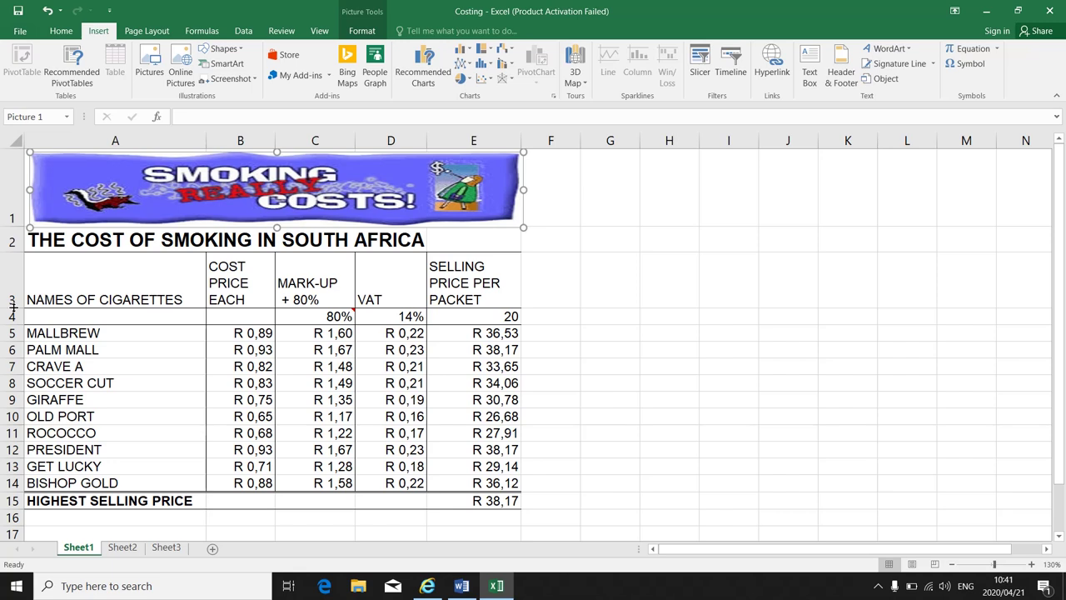
{"action": "left_click_drag", "start_coordinate": [13, 308], "coordinate": [13, 307]}
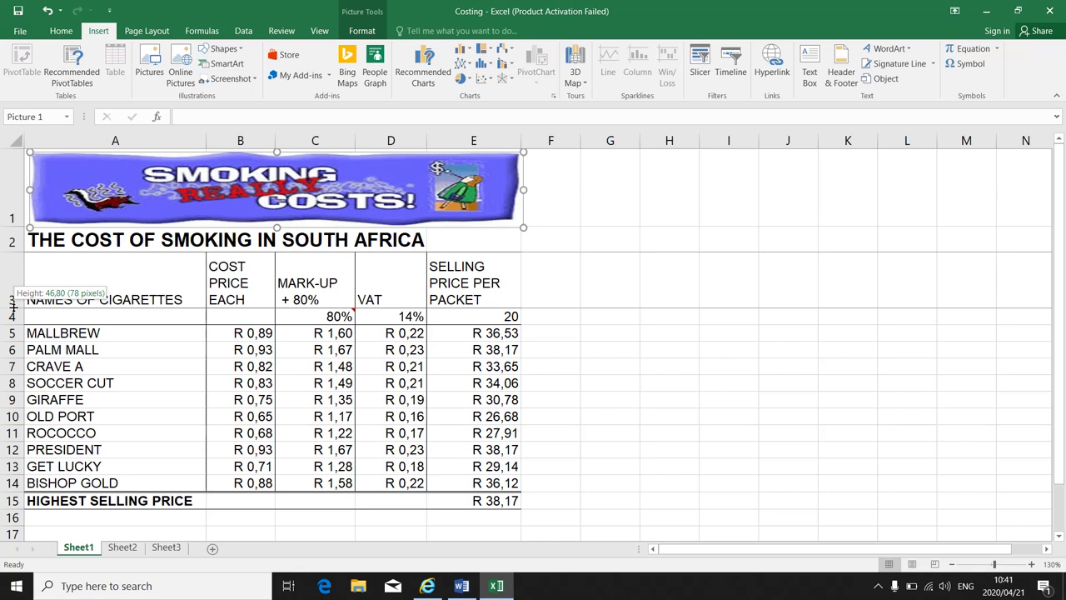
{"action": "mouse_move", "coordinate": [13, 308]}
{"action": "left_mouse_down"}
{"action": "mouse_move", "coordinate": [20, 337]}
{"action": "mouse_move", "coordinate": [25, 303]}
{"action": "left_mouse_up"}
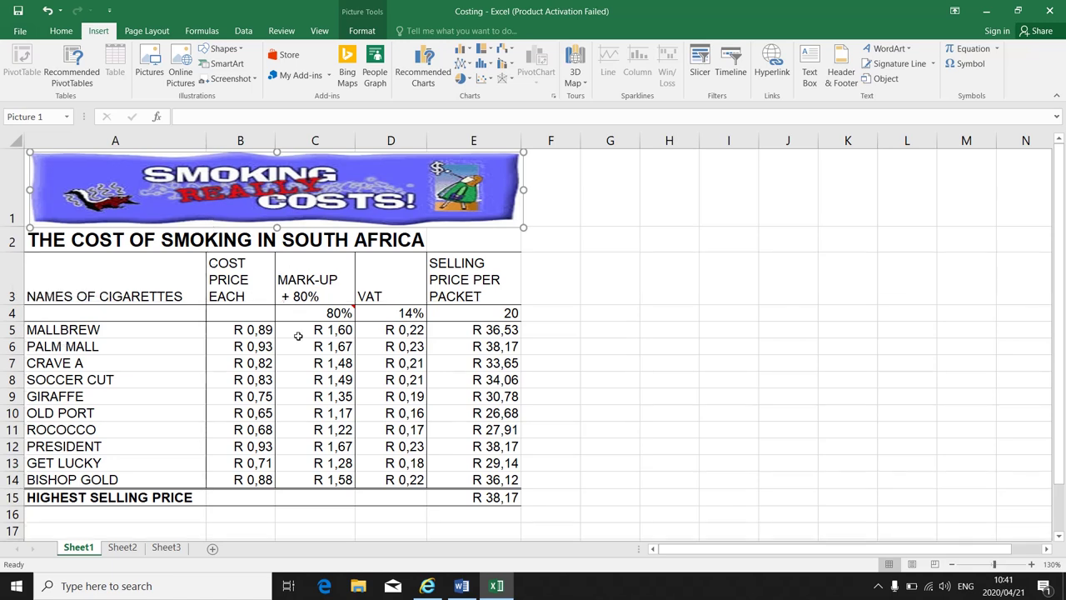
{"action": "mouse_move", "coordinate": [300, 309]}
In A19, enter an addition formula of C12 and D12, giving R 1,91
{"action": "left_click", "coordinate": [549, 327]}
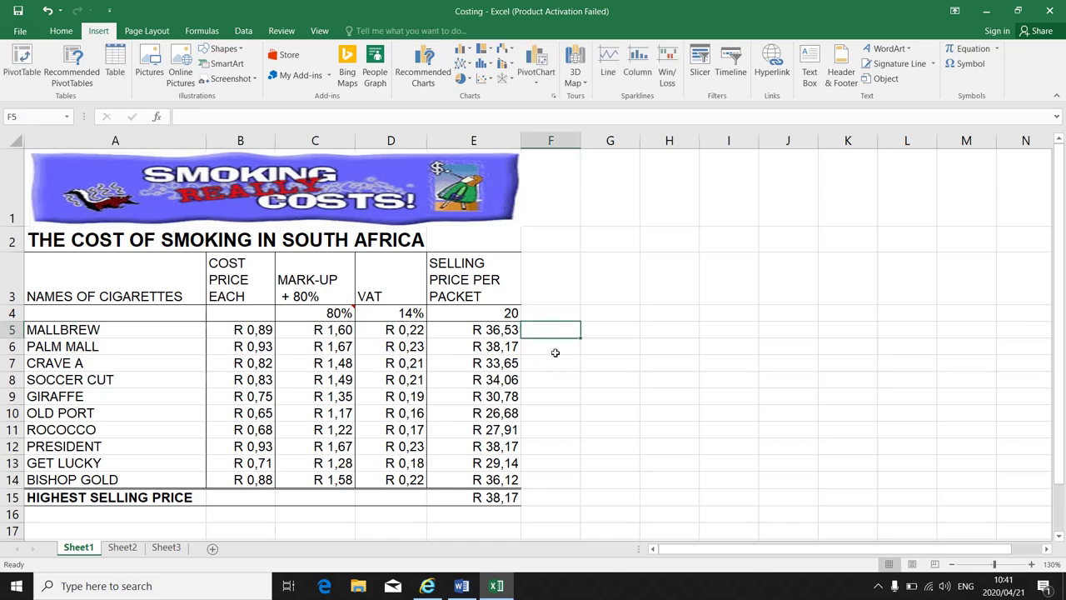
{"action": "scroll", "coordinate": [552, 347], "scroll_direction": "down", "scroll_amount": 3}
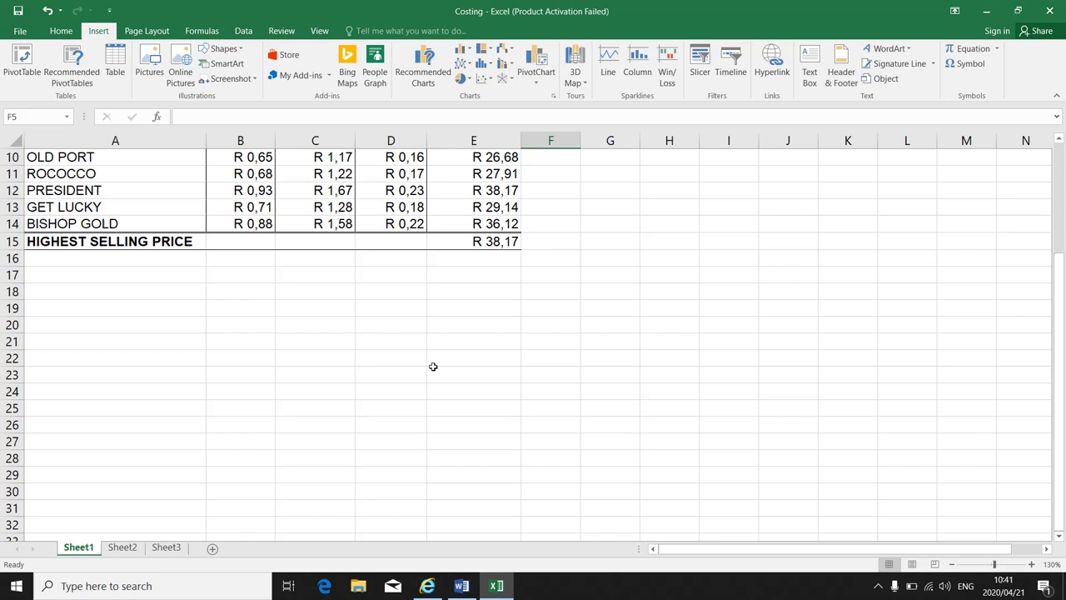
{"action": "left_click", "coordinate": [116, 308]}
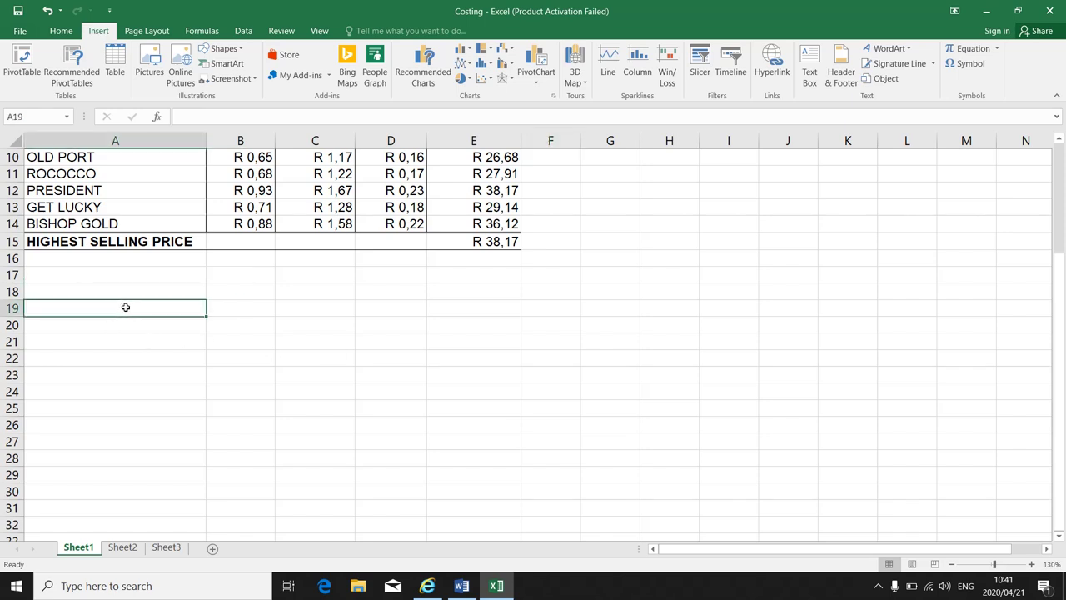
{"action": "type", "text": "="}
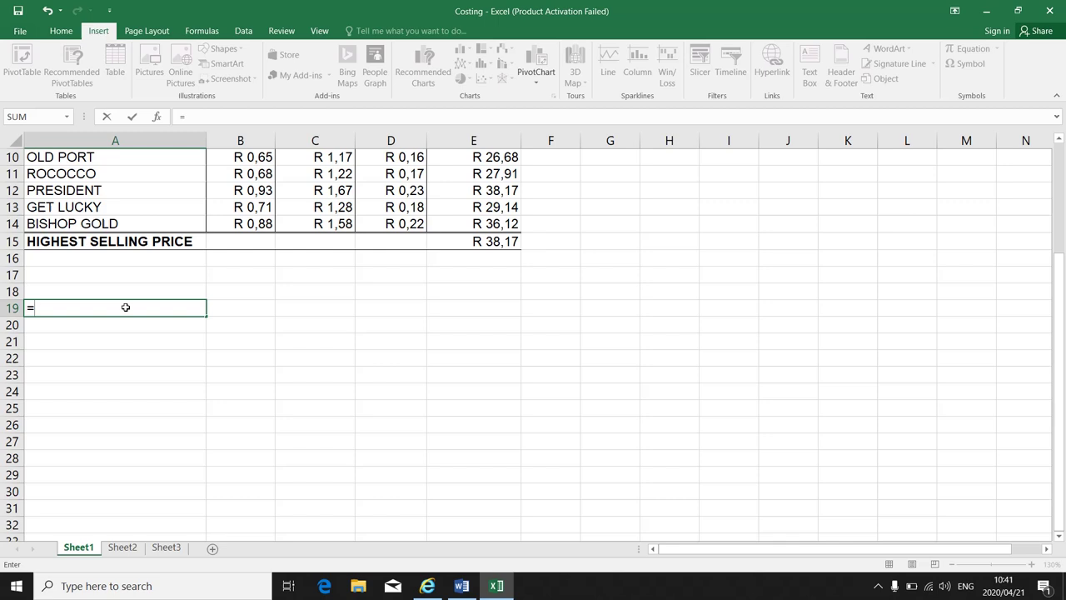
{"action": "type", "text": "("}
{"action": "left_click", "coordinate": [321, 189]}
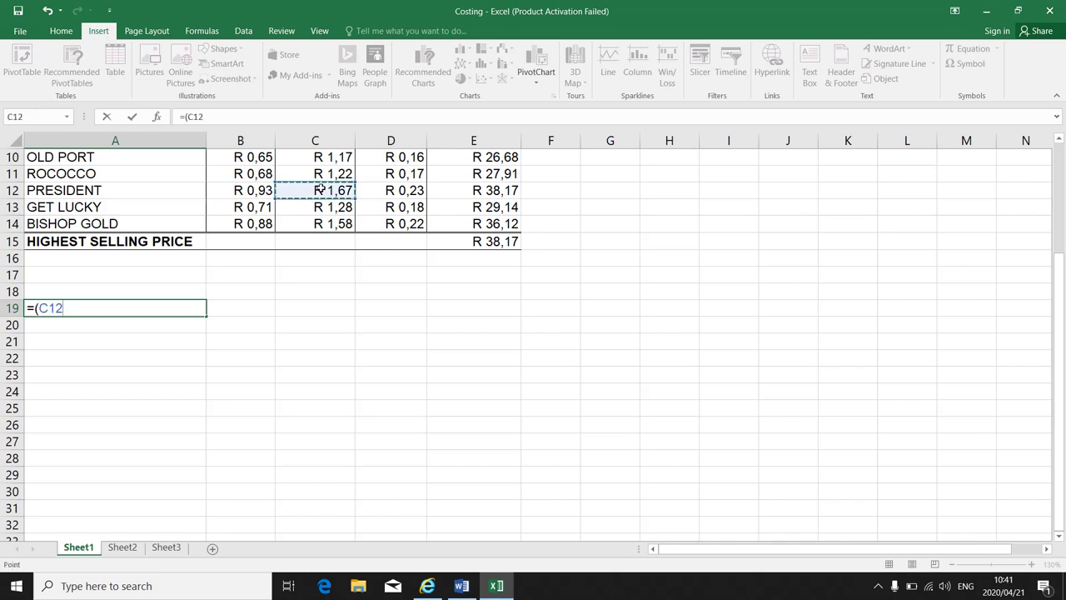
{"action": "type", "text": "="}
{"action": "left_click", "coordinate": [374, 190]}
{"action": "type", "text": ")"}
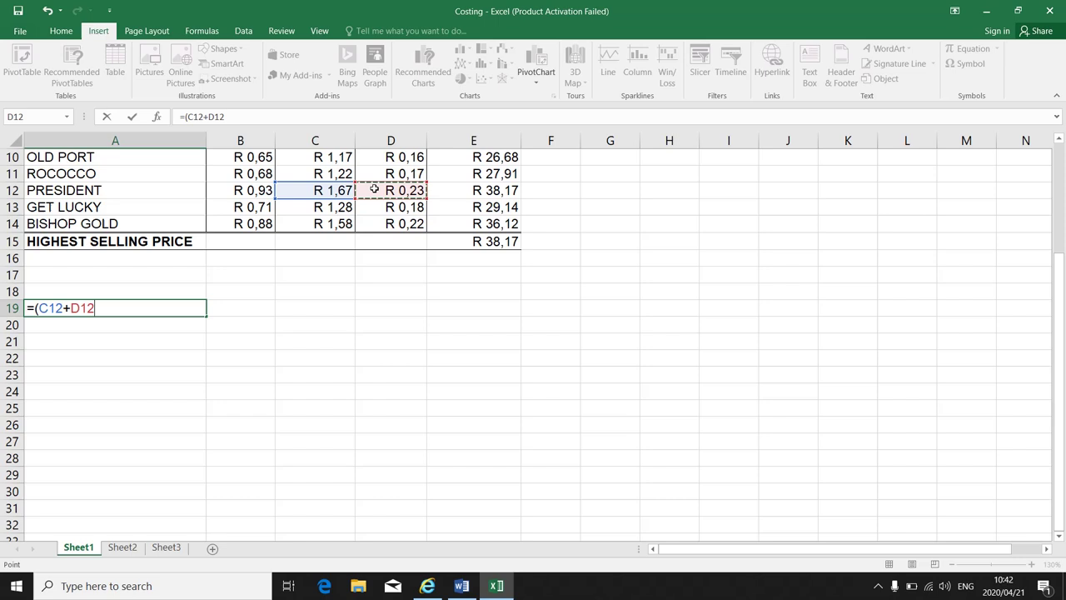
{"action": "key", "text": "Return"}
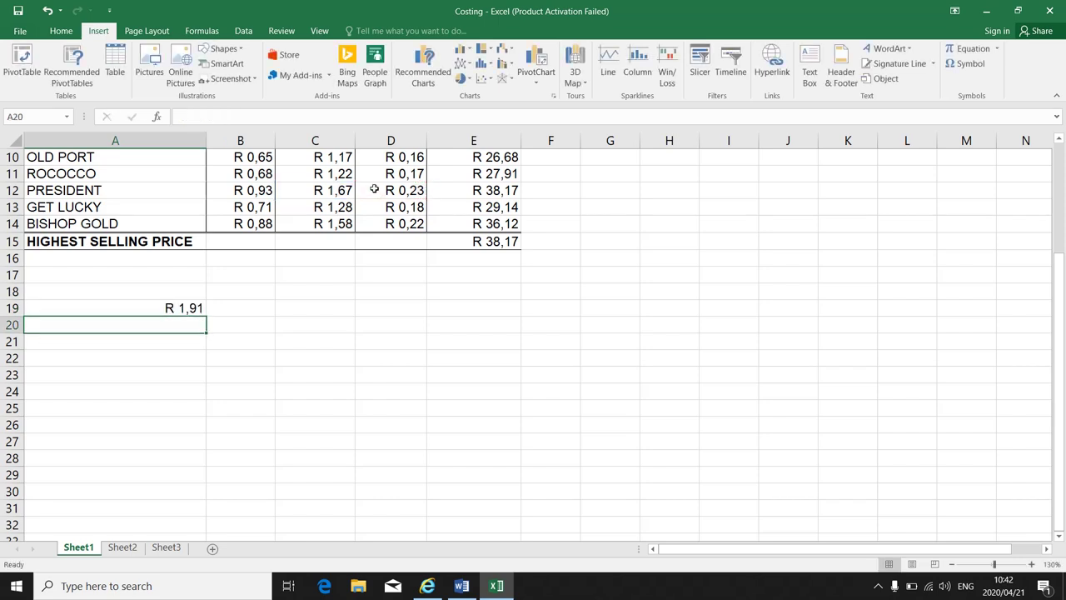
In A20, enter =(C13-D13) to show R 1,10
{"action": "type", "text": "="}
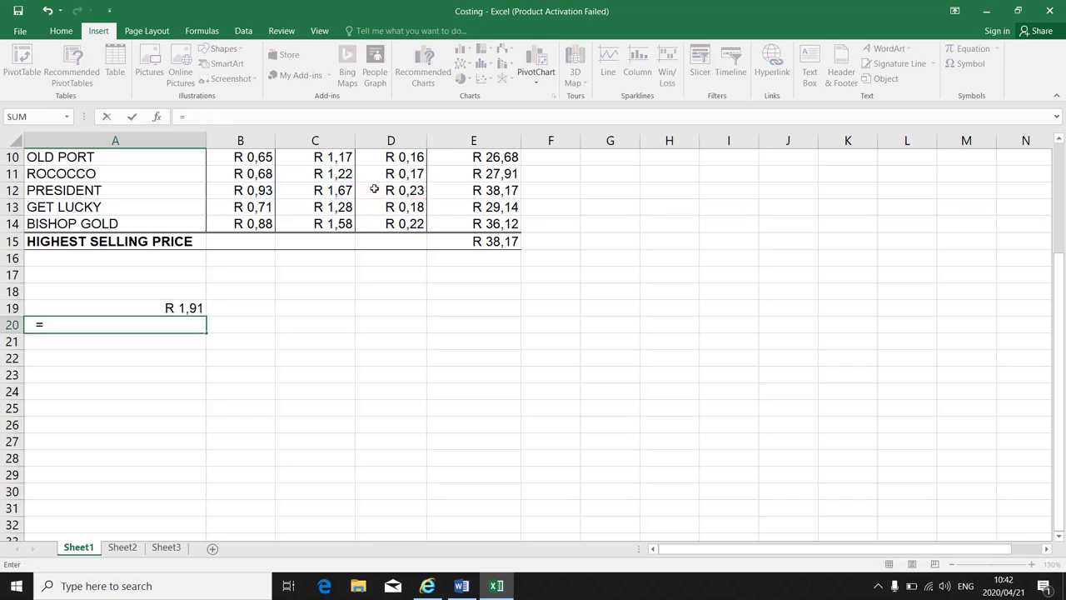
{"action": "type", "text": ")"}
{"action": "left_click", "coordinate": [350, 207]}
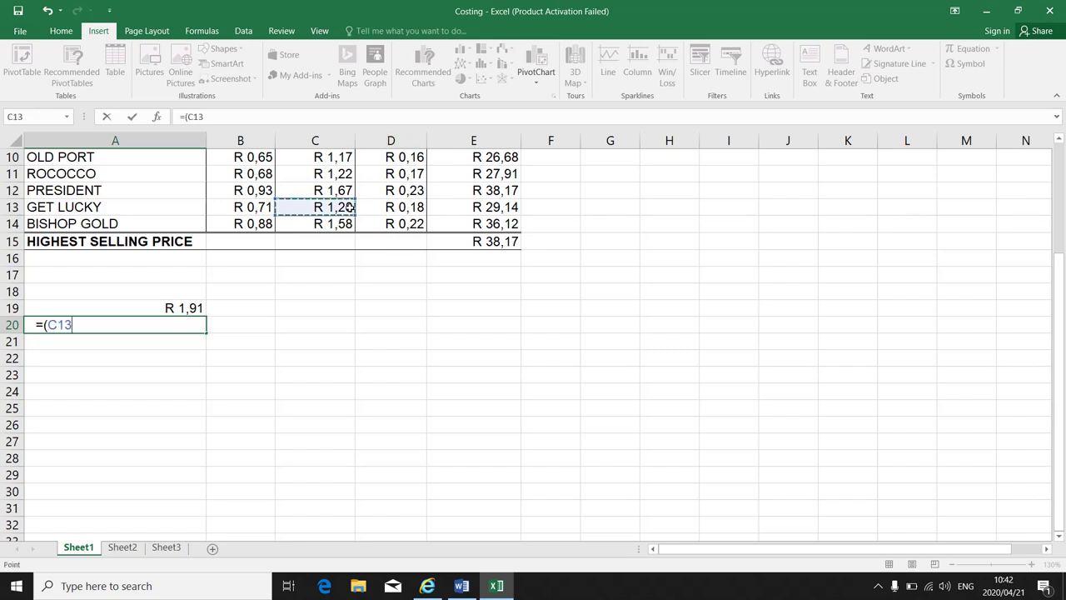
{"action": "type", "text": "-"}
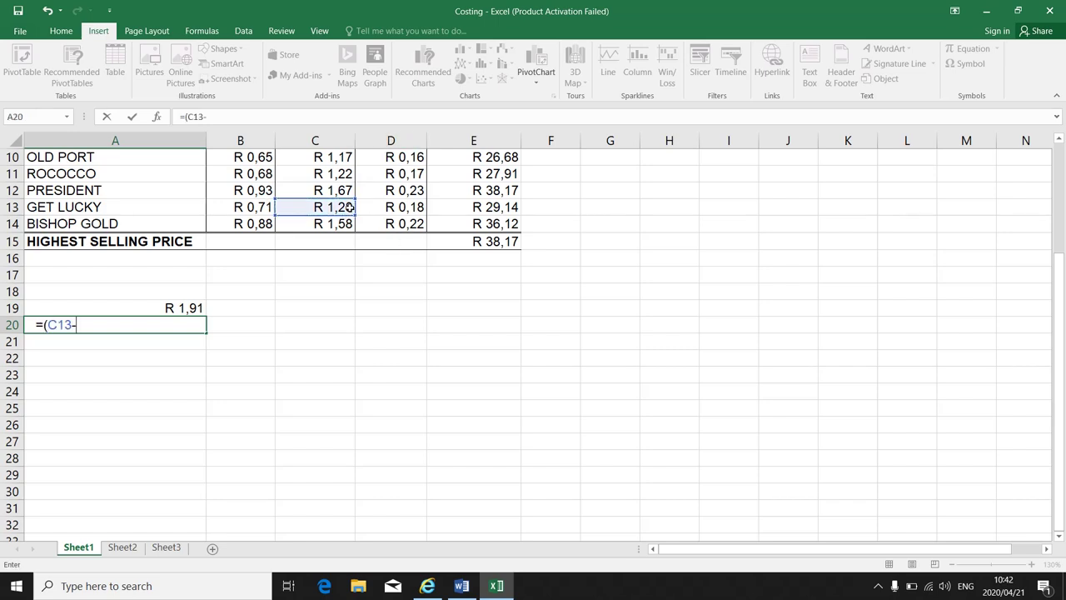
{"action": "left_click", "coordinate": [416, 207]}
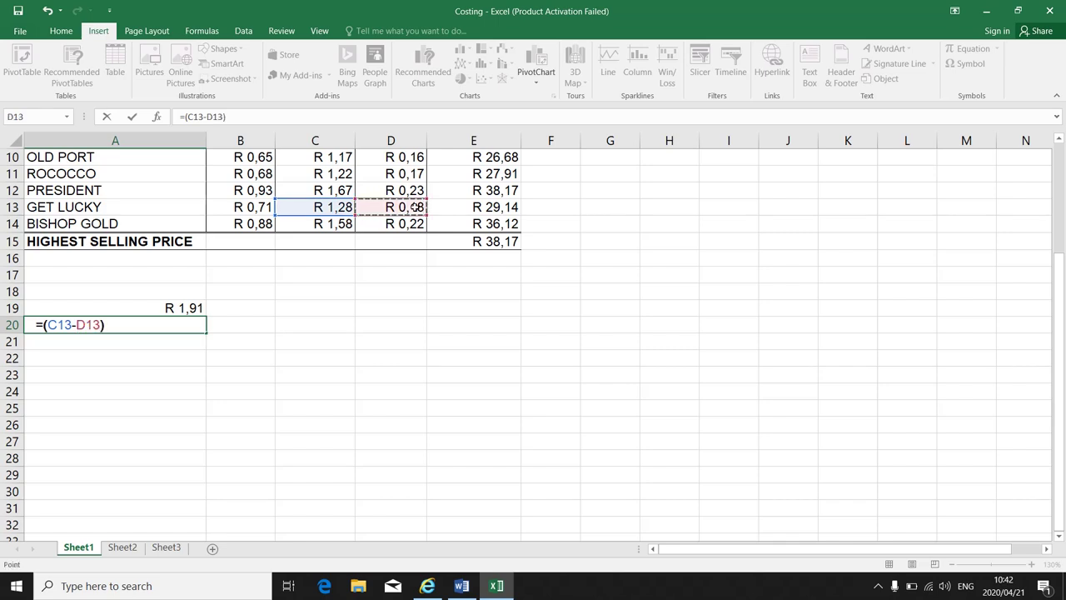
{"action": "key", "text": "Return"}
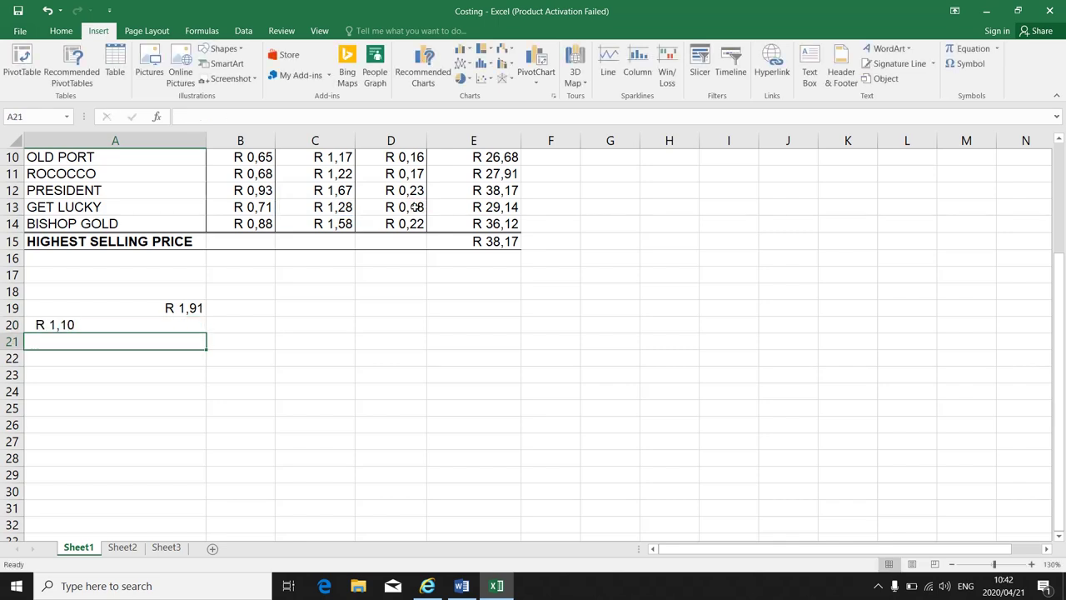
Discard a false start and enter =max(C5:C14) in A21, returning R 1,67
{"action": "type", "text": "="}
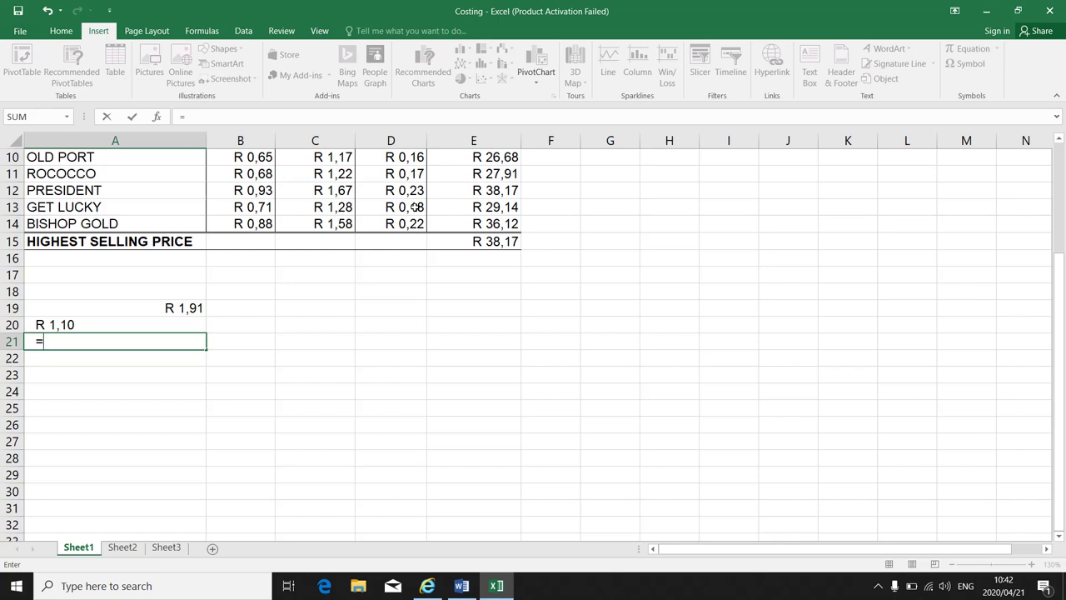
{"action": "type", "text": "aver"}
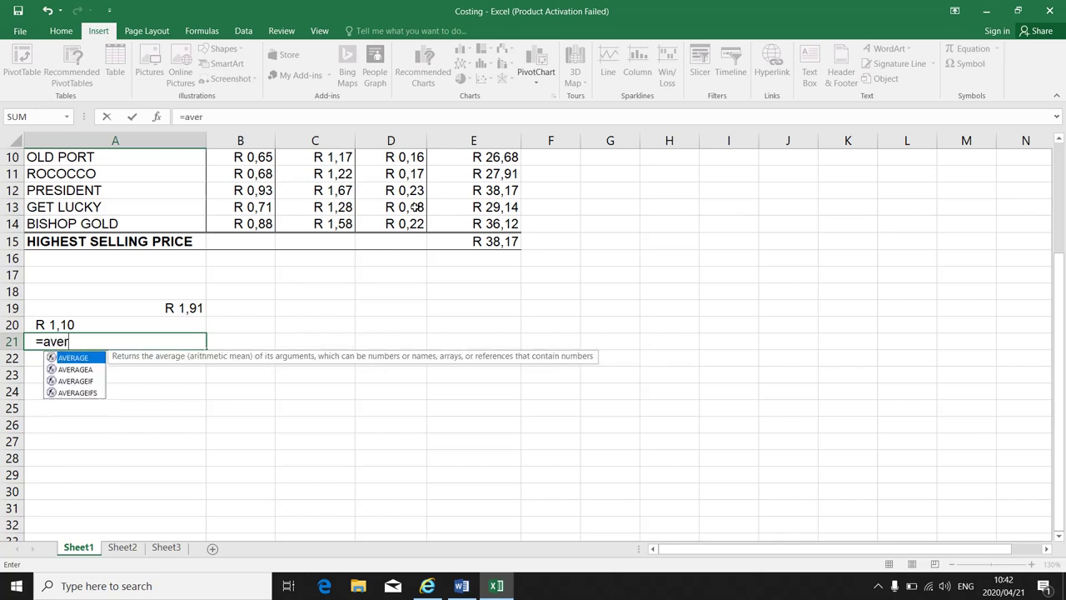
{"action": "type", "text": "age("}
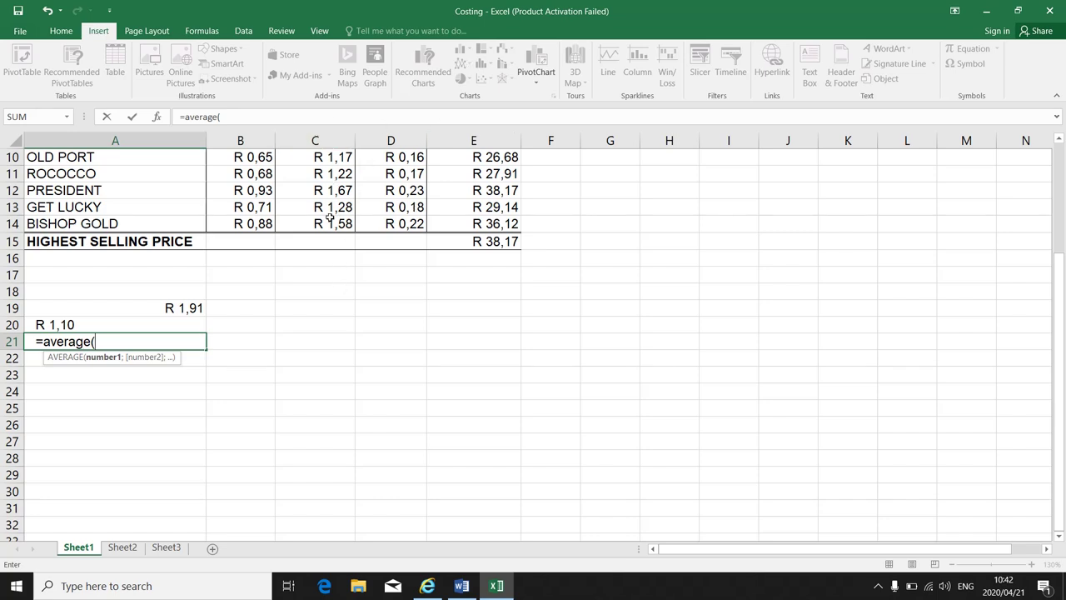
{"action": "left_click", "coordinate": [40, 360]}
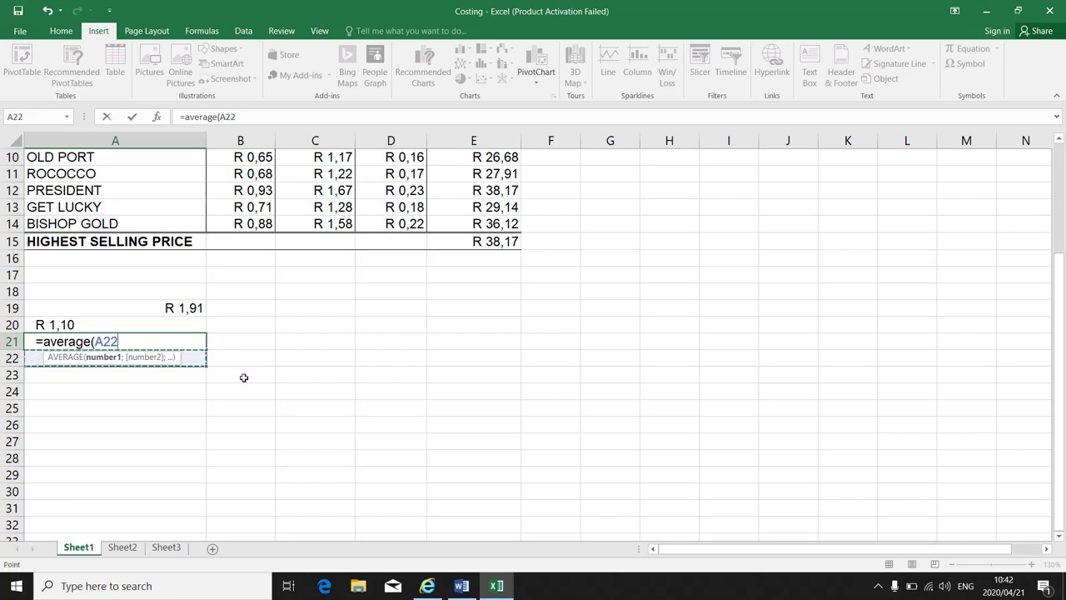
{"action": "key", "text": "Escape"}
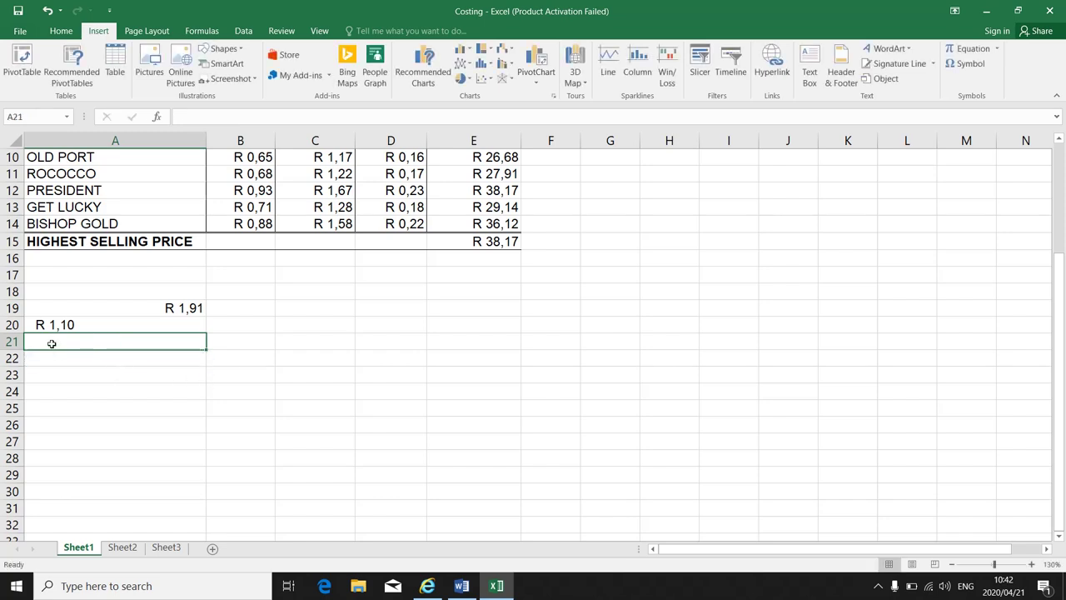
{"action": "type", "text": "=min"}
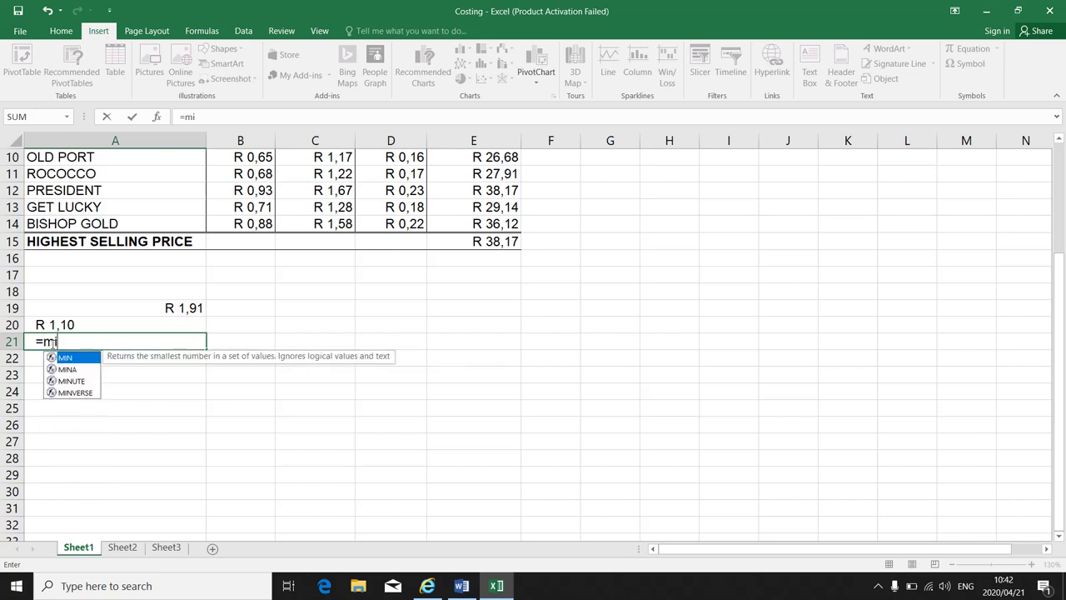
{"action": "key", "text": "BackSpace"}
{"action": "key", "text": "BackSpace"}
{"action": "key", "text": "BackSpace"}
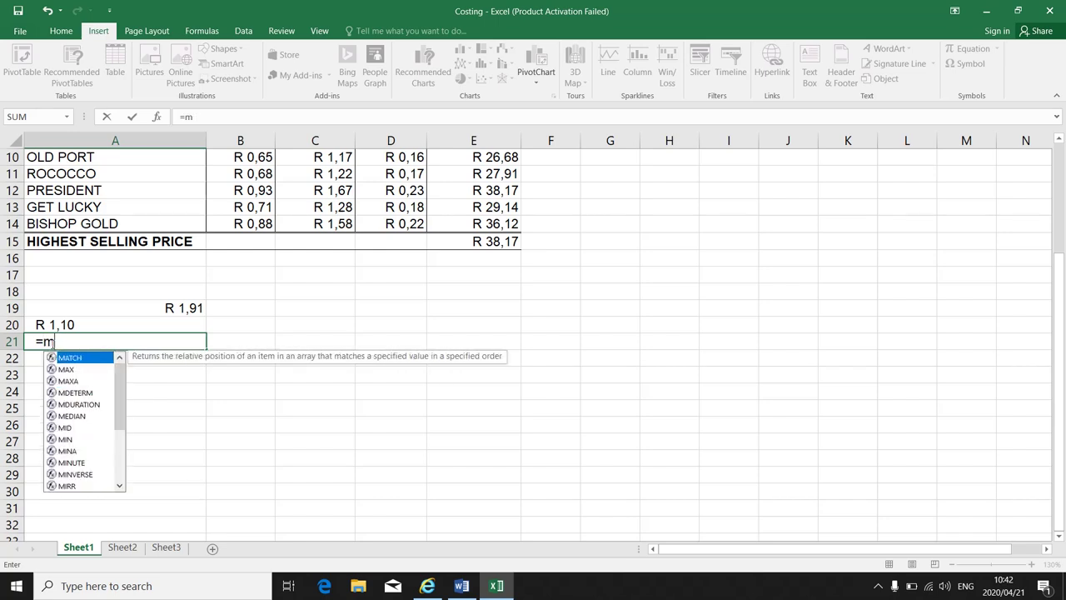
{"action": "type", "text": "ma"}
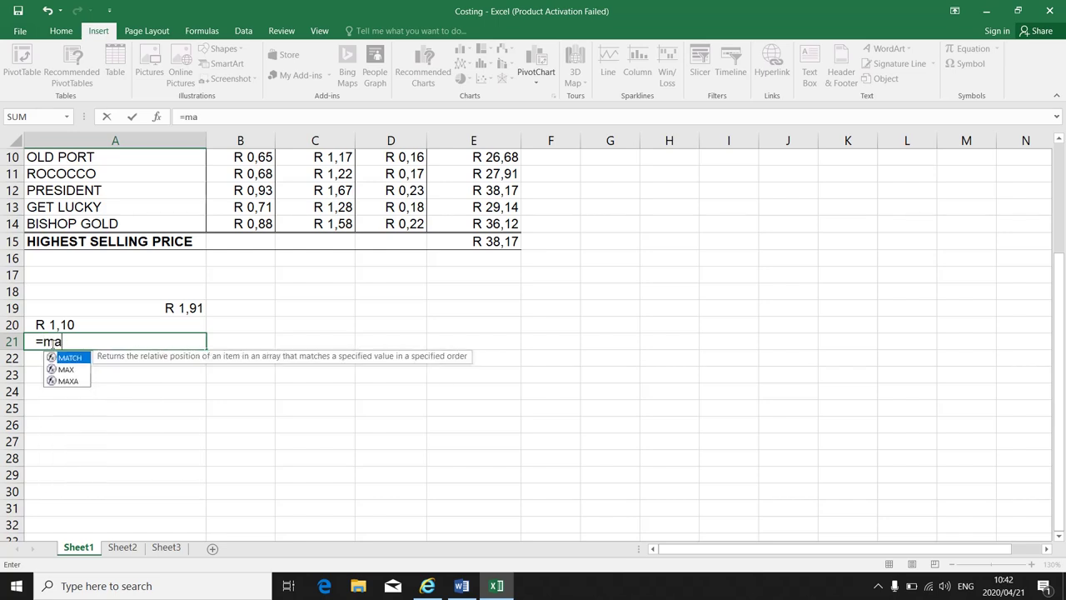
{"action": "type", "text": "x("}
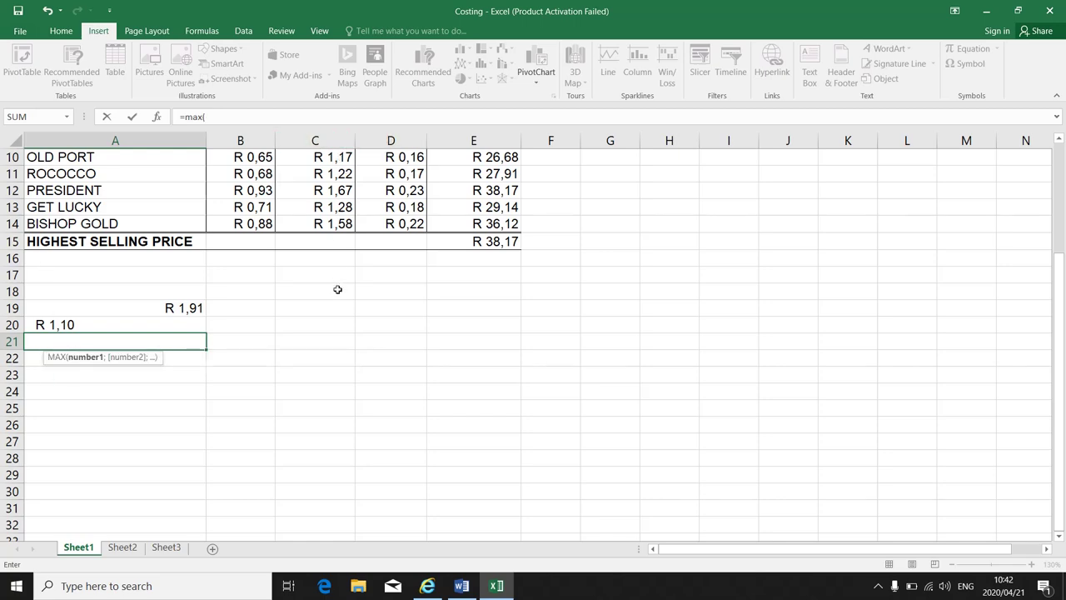
{"action": "scroll", "coordinate": [337, 293], "scroll_direction": "up", "scroll_amount": 3}
{"action": "left_click_drag", "start_coordinate": [327, 331], "coordinate": [334, 487]}
{"action": "scroll", "coordinate": [336, 488], "scroll_direction": "down", "scroll_amount": 3}
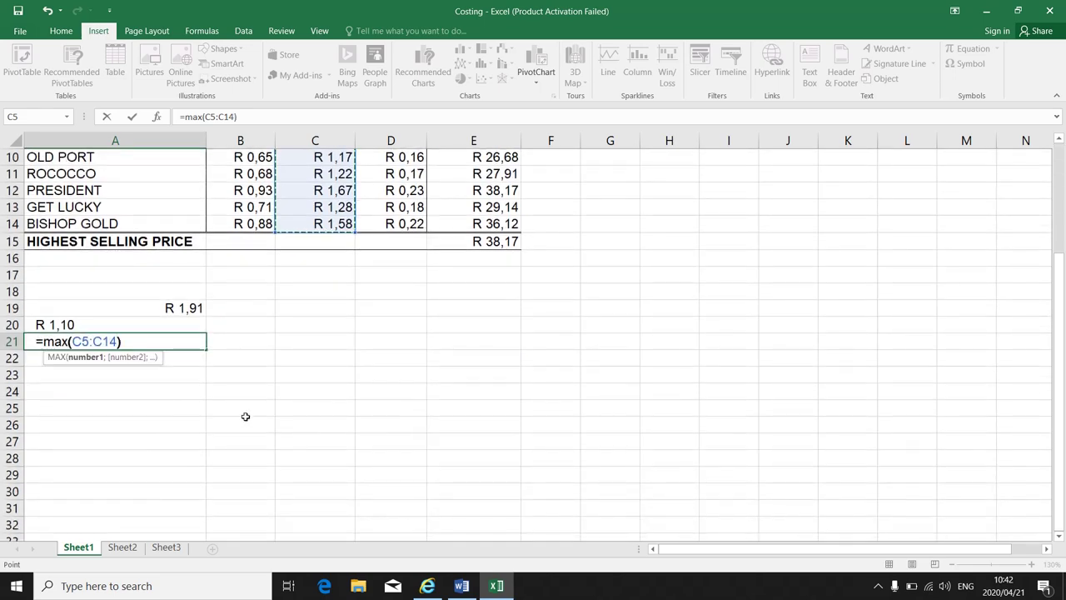
{"action": "type", "text": ")"}
{"action": "key", "text": "Return"}
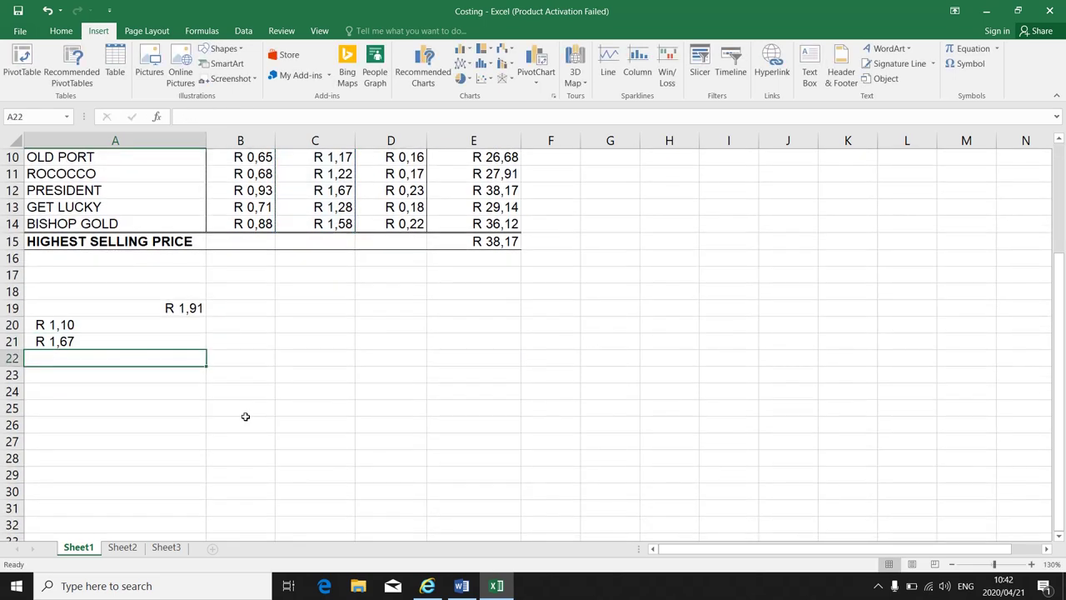
Enter =average(C5:C14) in A22, showing R 1,45
{"action": "type", "text": "=a"}
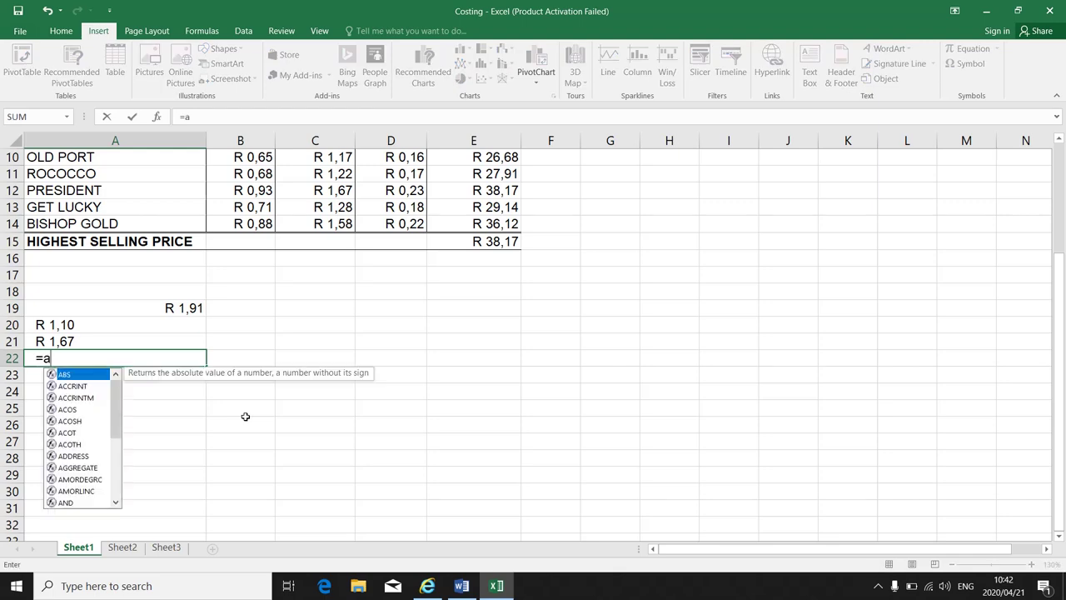
{"action": "type", "text": "verage("}
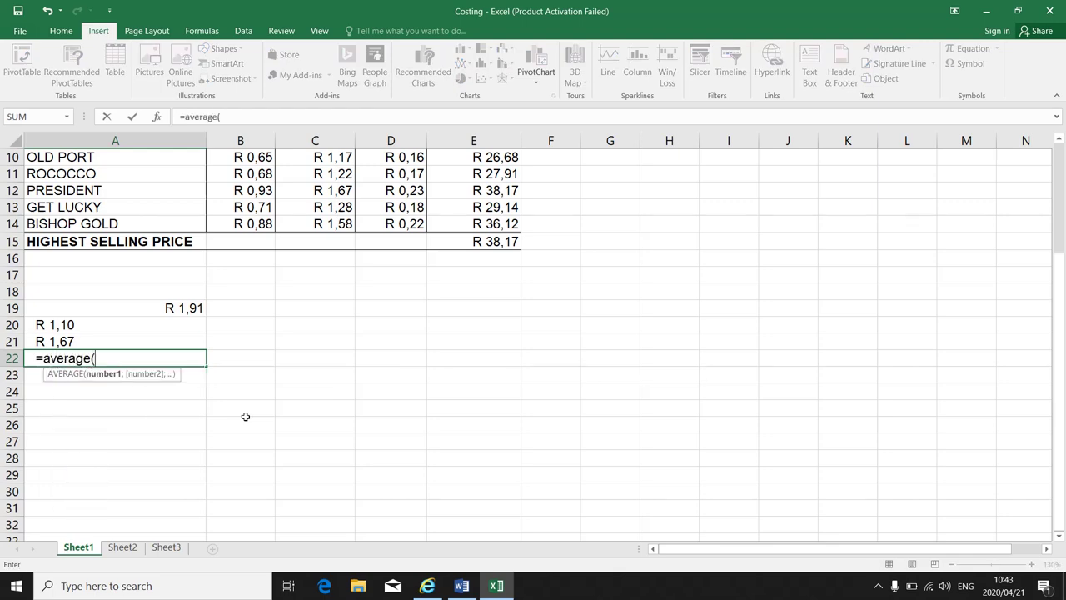
{"action": "scroll", "coordinate": [416, 254], "scroll_direction": "up", "scroll_amount": 3}
{"action": "scroll", "coordinate": [412, 250], "scroll_direction": "up", "scroll_amount": 1}
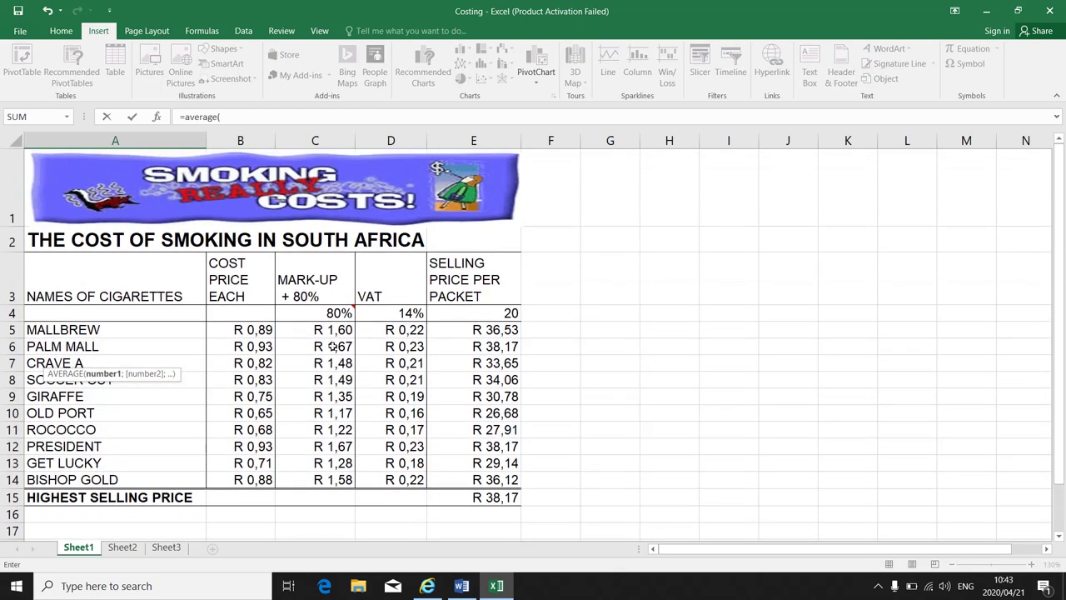
{"action": "left_click_drag", "start_coordinate": [333, 329], "coordinate": [332, 485]}
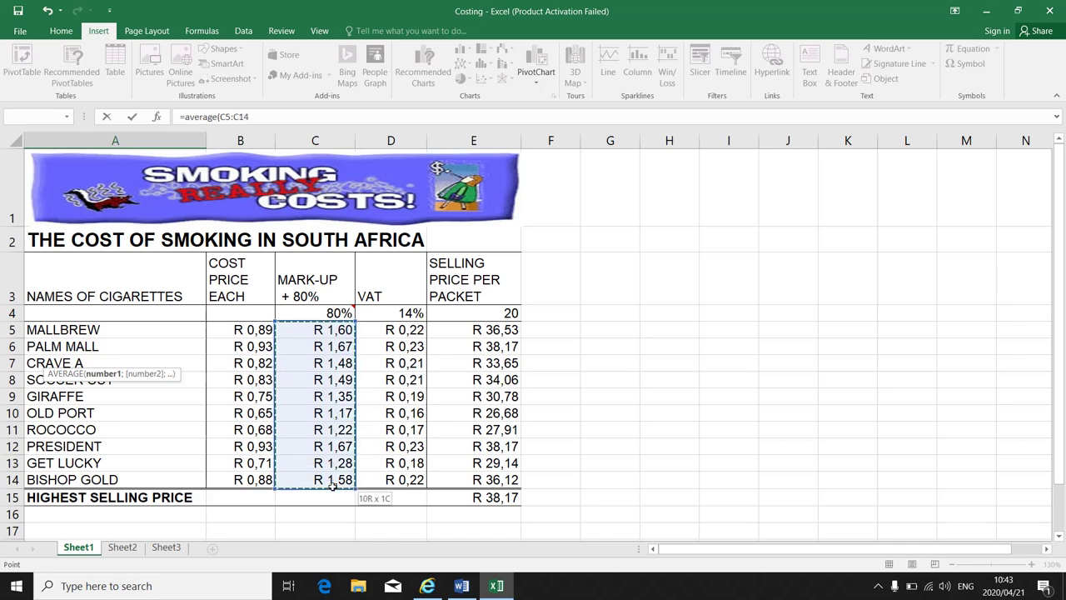
{"action": "type", "text": ")"}
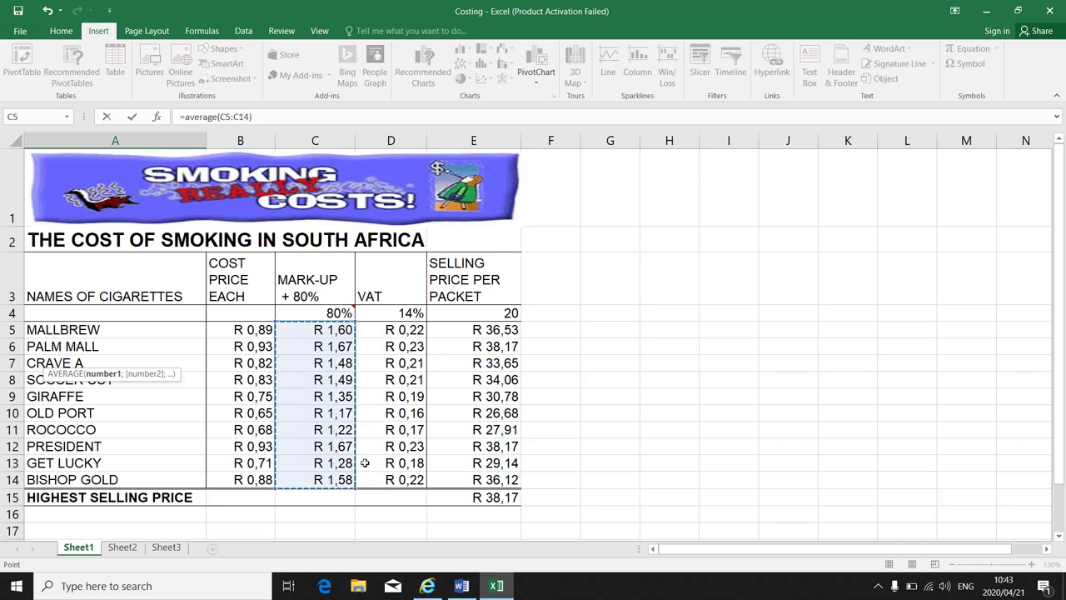
{"action": "scroll", "coordinate": [363, 462], "scroll_direction": "down", "scroll_amount": 3}
{"action": "key", "text": "Return"}
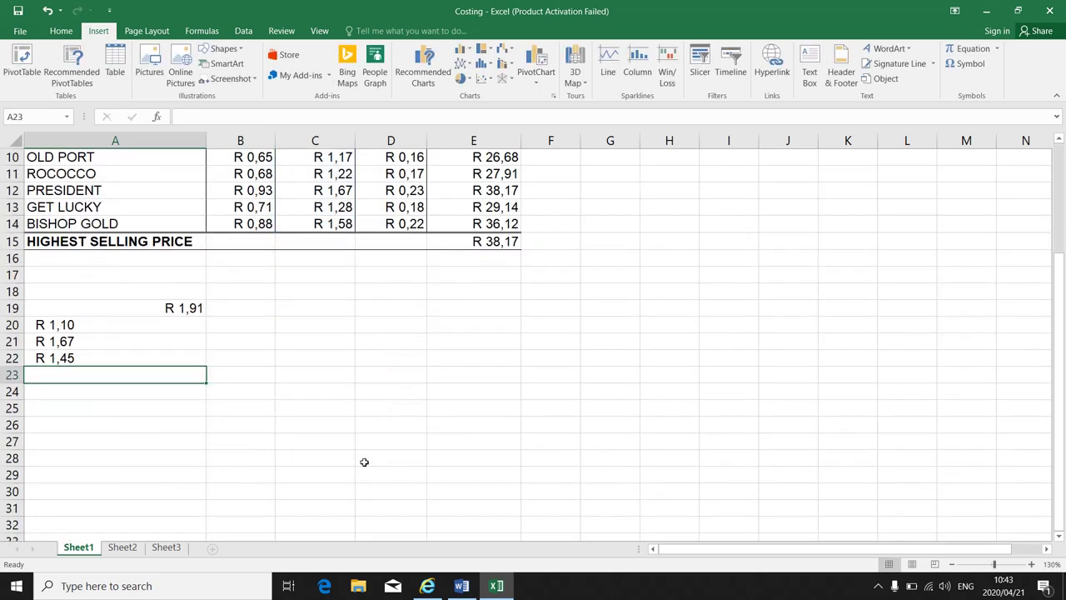
Enter =max(C5:C14) in A23, returning R 1,67
{"action": "type", "text": "="}
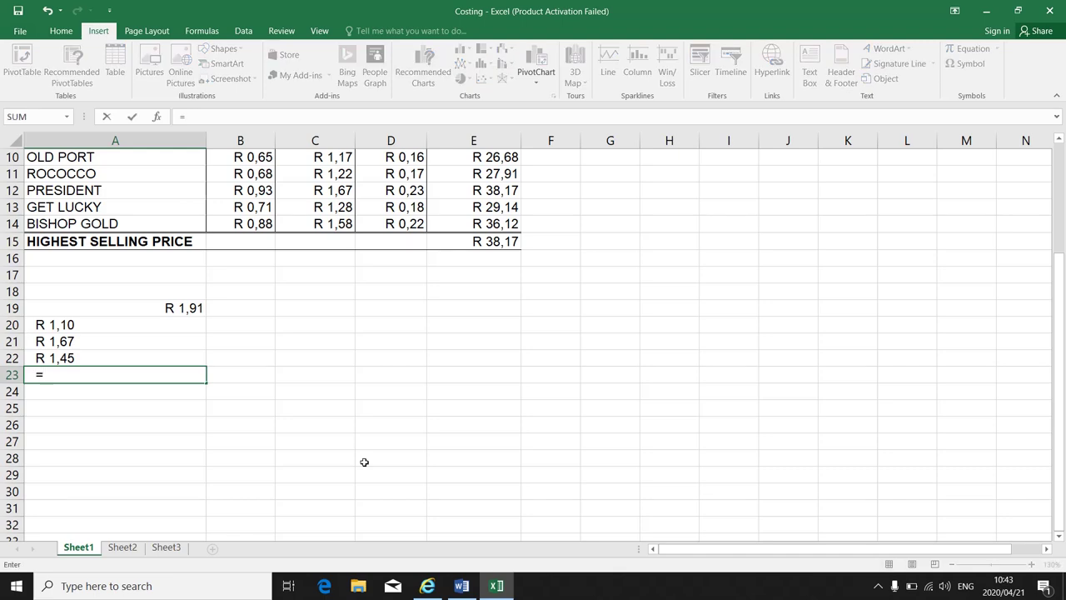
{"action": "type", "text": "max"}
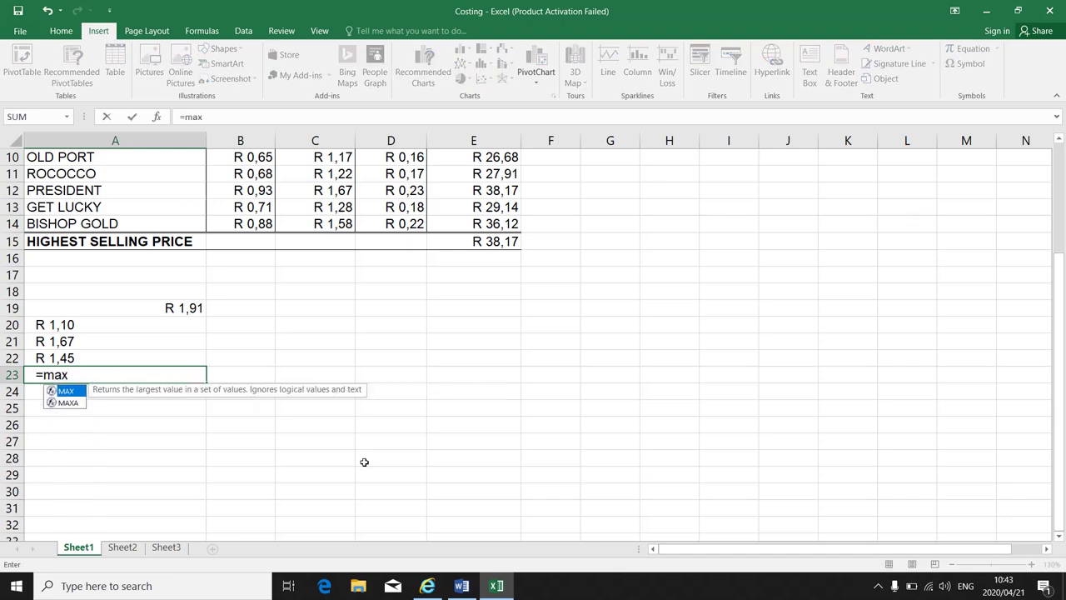
{"action": "type", "text": "("}
{"action": "scroll", "coordinate": [364, 461], "scroll_direction": "up", "scroll_amount": 3}
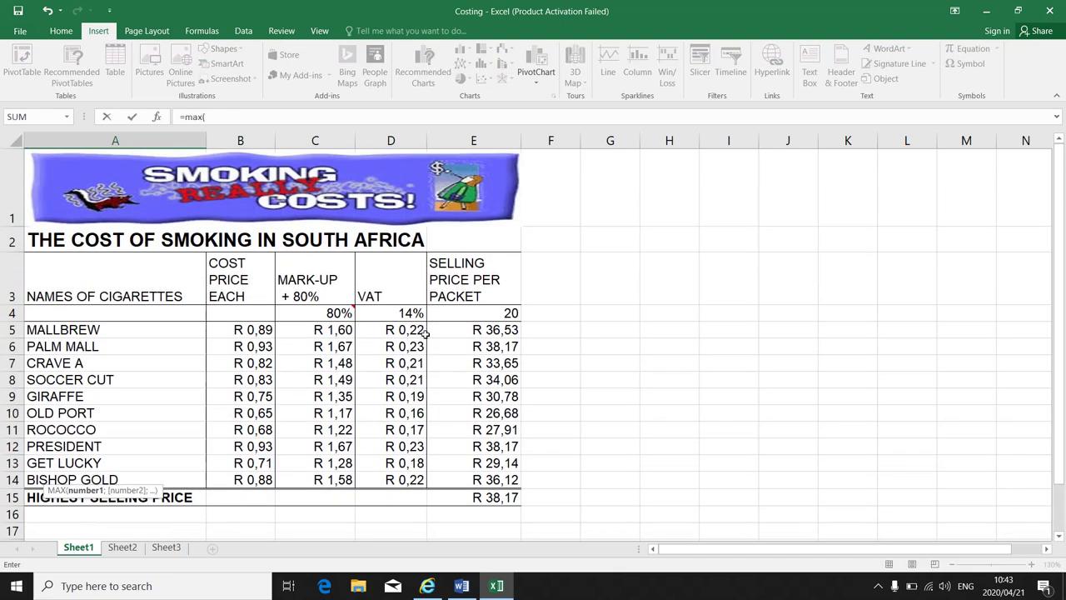
{"action": "left_click_drag", "start_coordinate": [349, 328], "coordinate": [350, 479]}
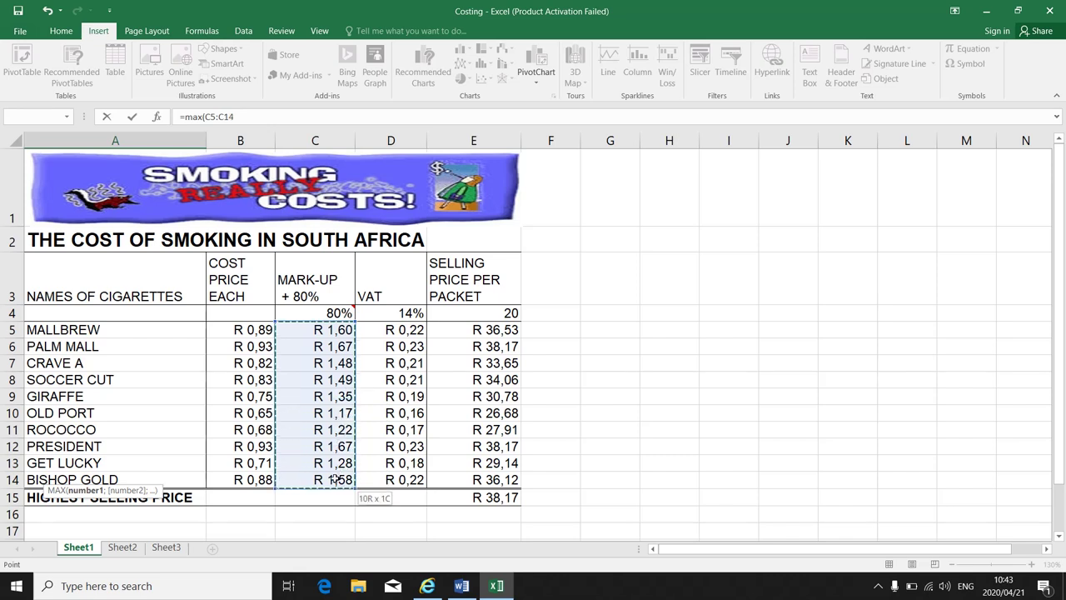
{"action": "scroll", "coordinate": [350, 473], "scroll_direction": "down", "scroll_amount": 2}
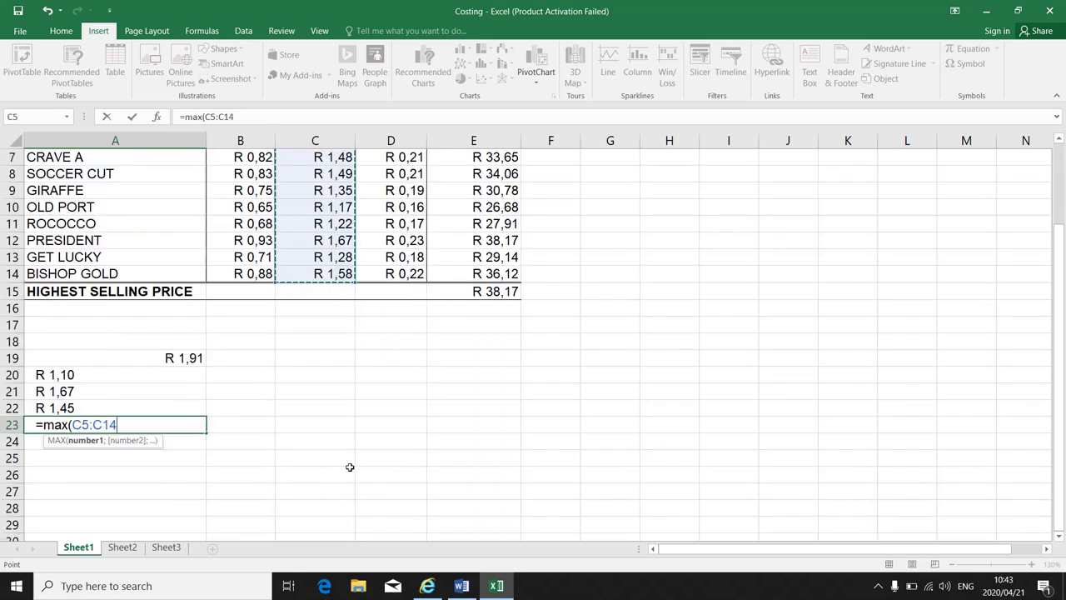
{"action": "type", "text": ")"}
{"action": "key", "text": "Return"}
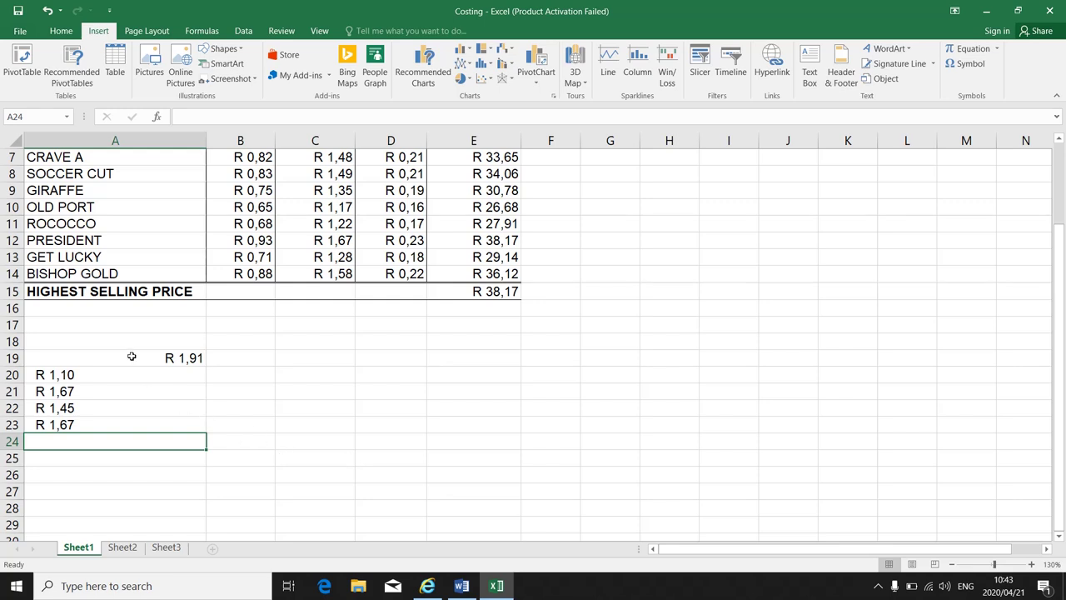
{"action": "left_click_drag", "start_coordinate": [131, 357], "coordinate": [129, 426]}
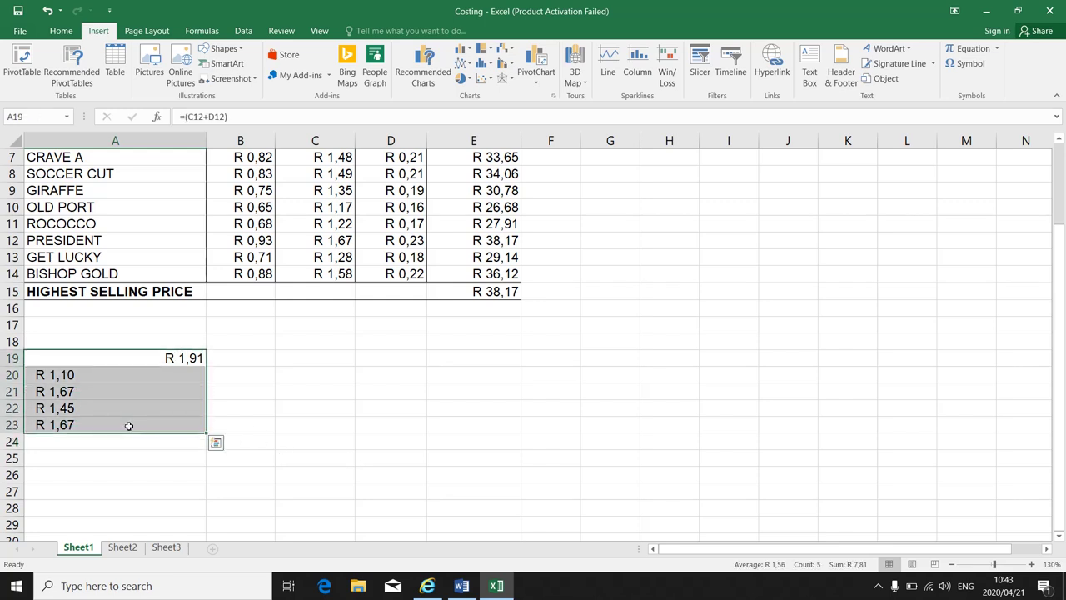
{"action": "left_click", "coordinate": [234, 371]}
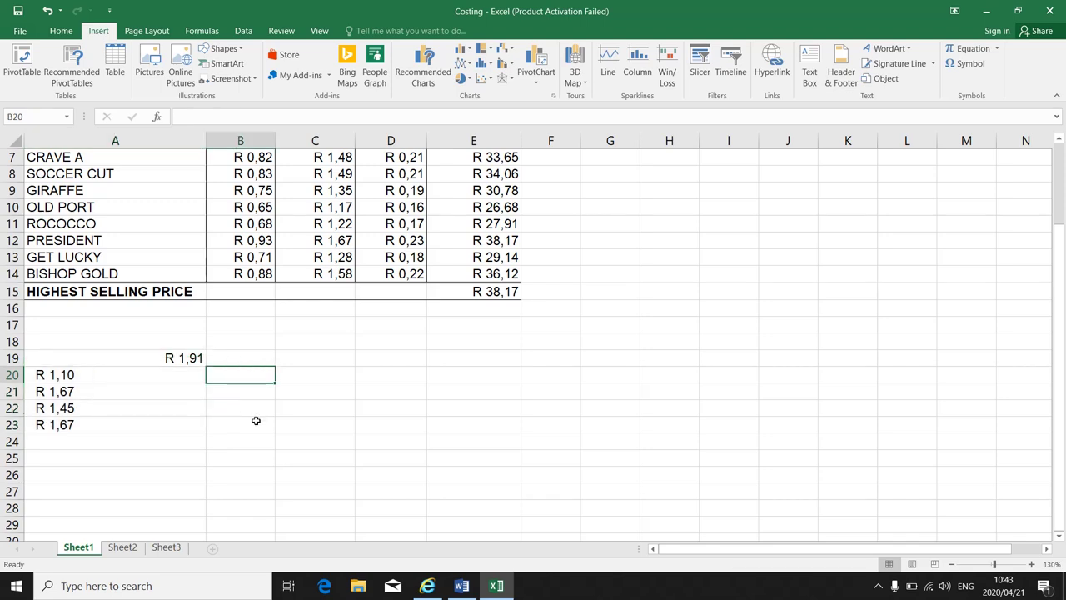
{"action": "scroll", "coordinate": [256, 420], "scroll_direction": "up", "scroll_amount": 2}
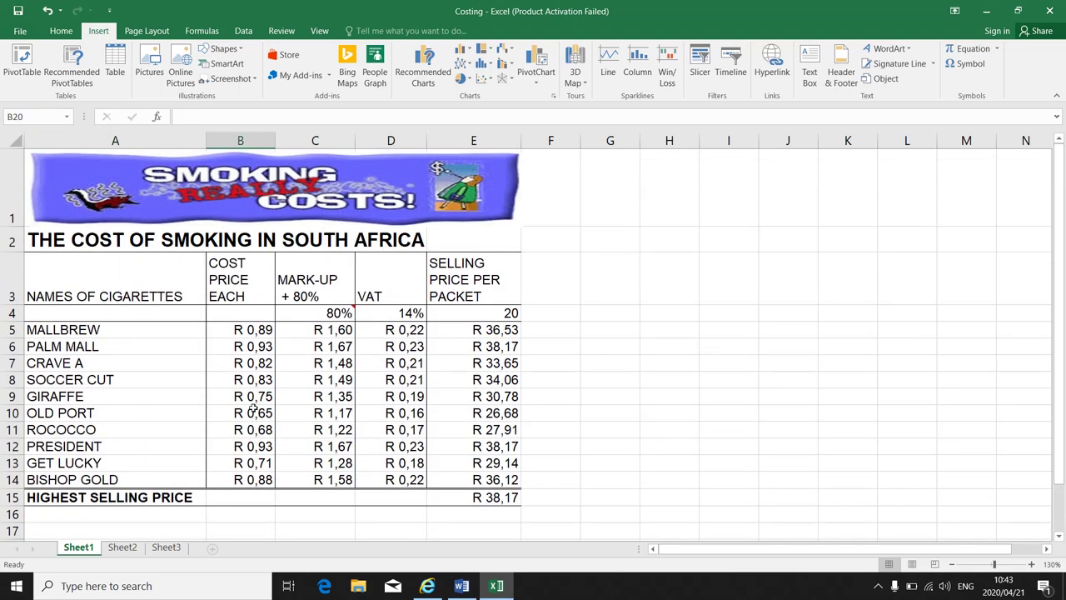